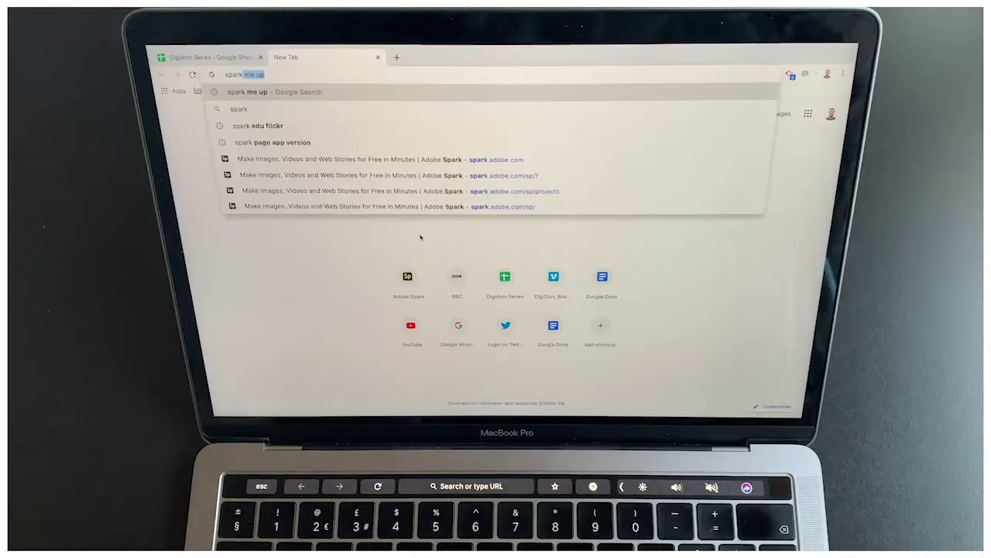
# Complete the address spark.adobe.com and load the Adobe Spark Projects page
pyautogui.write('.com')
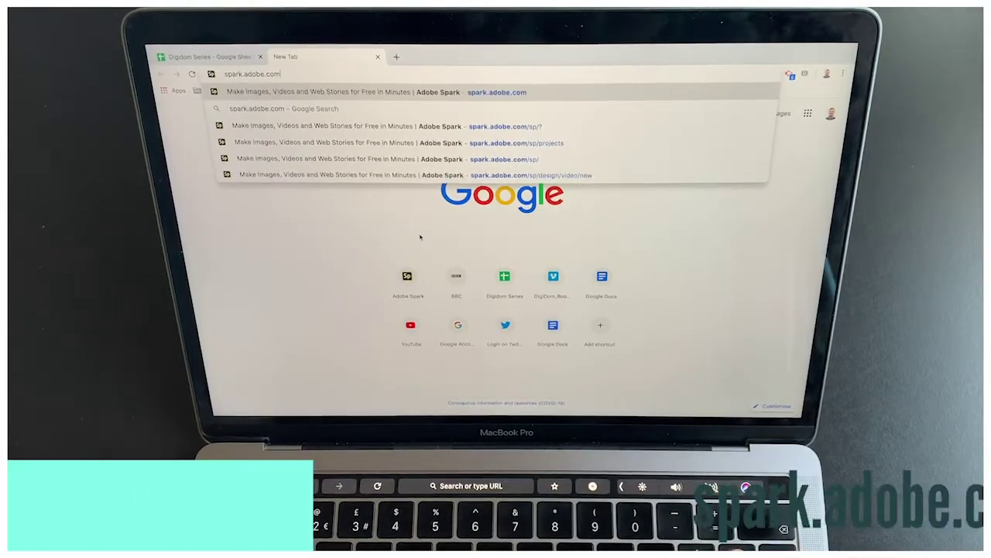
pyautogui.press('Return')
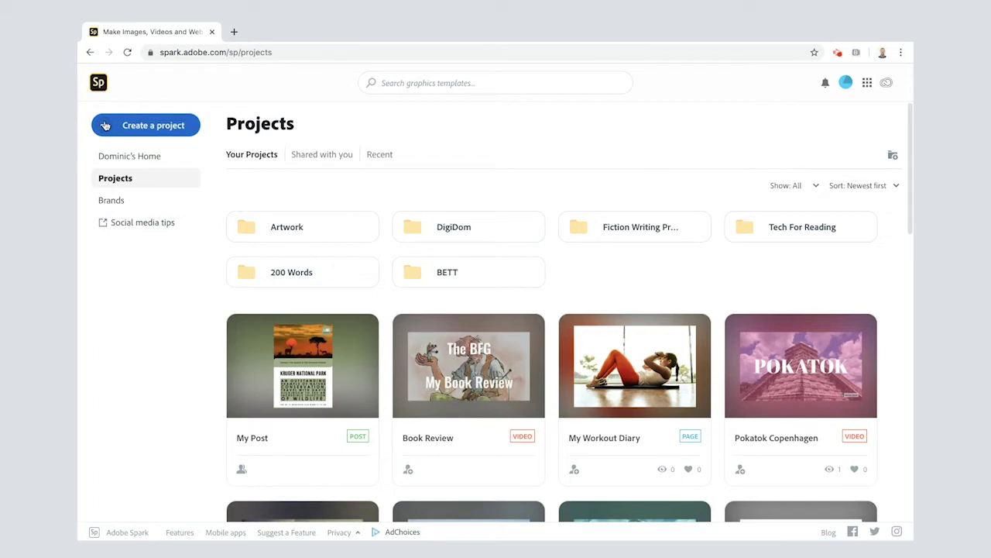
# Start a new Collage project and add the brown side-view rabbit photo from a 'rabbit' search
pyautogui.click(105, 126)
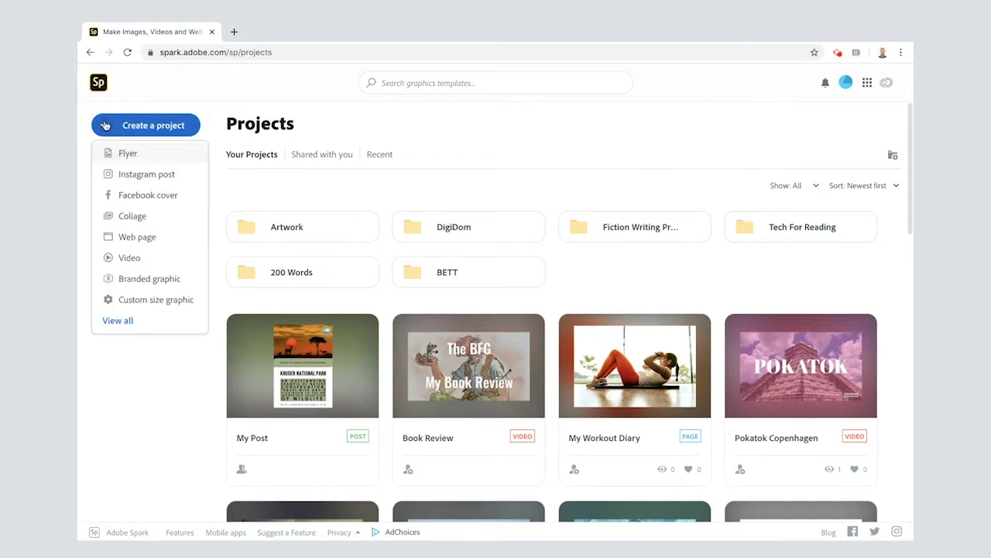
pyautogui.click(123, 217)
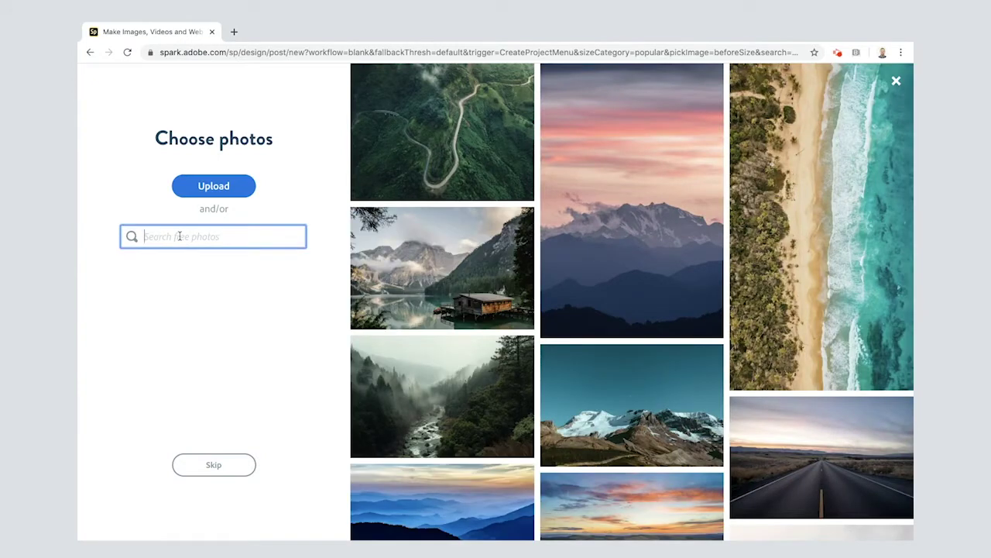
pyautogui.write('rabbit')
pyautogui.press('Return')
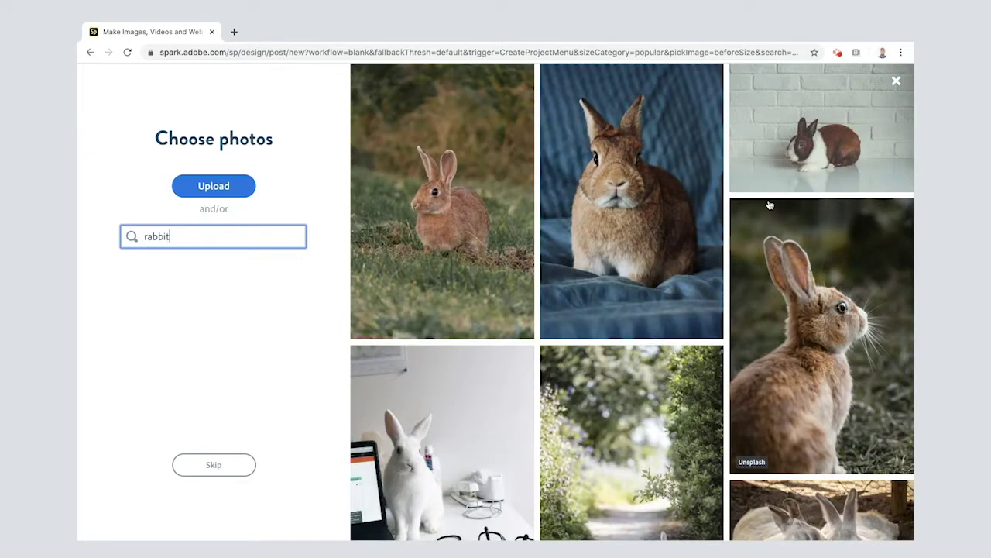
pyautogui.click(806, 292)
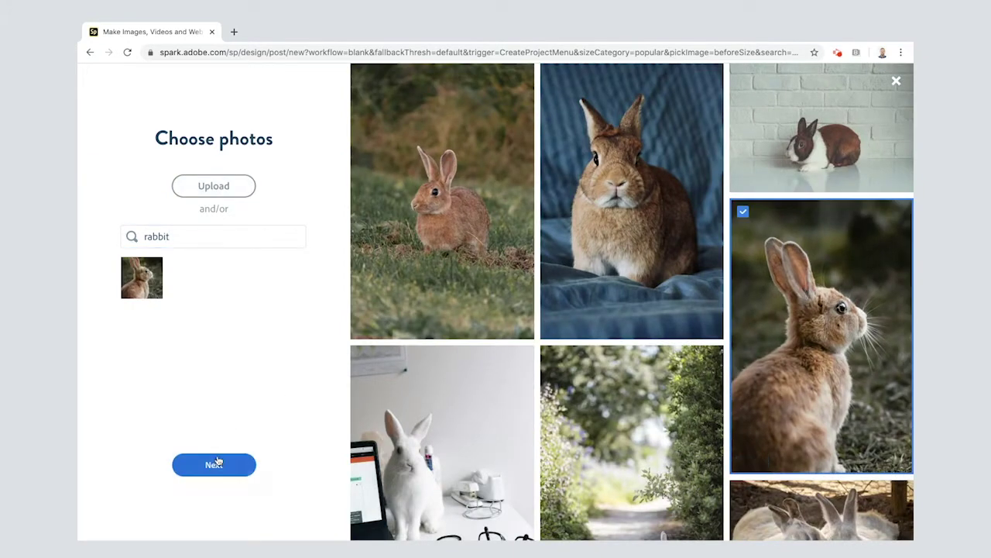
pyautogui.click(180, 227)
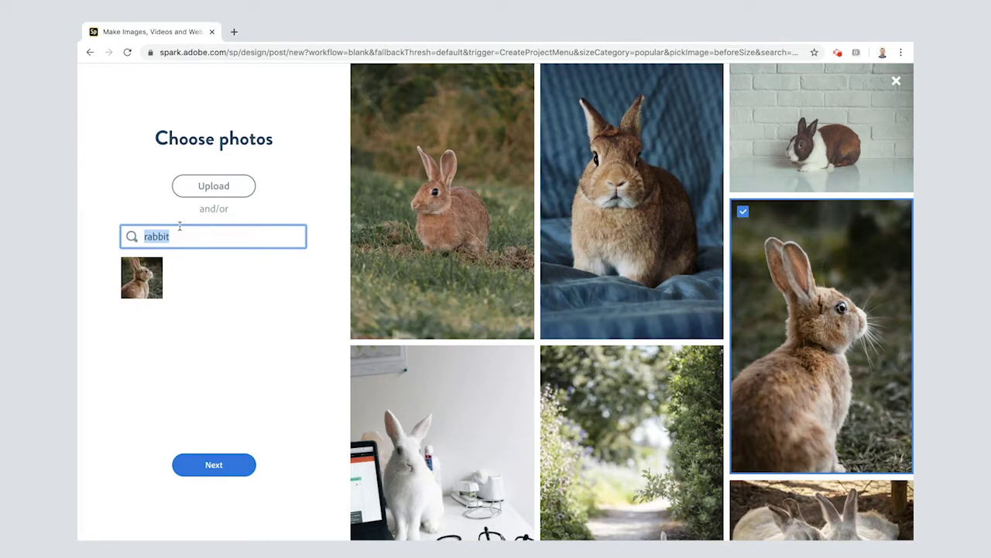
# Search 'hunting dog' and add the foggy hunter-with-dog photo
pyautogui.write('hunting dog')
pyautogui.press('Return')
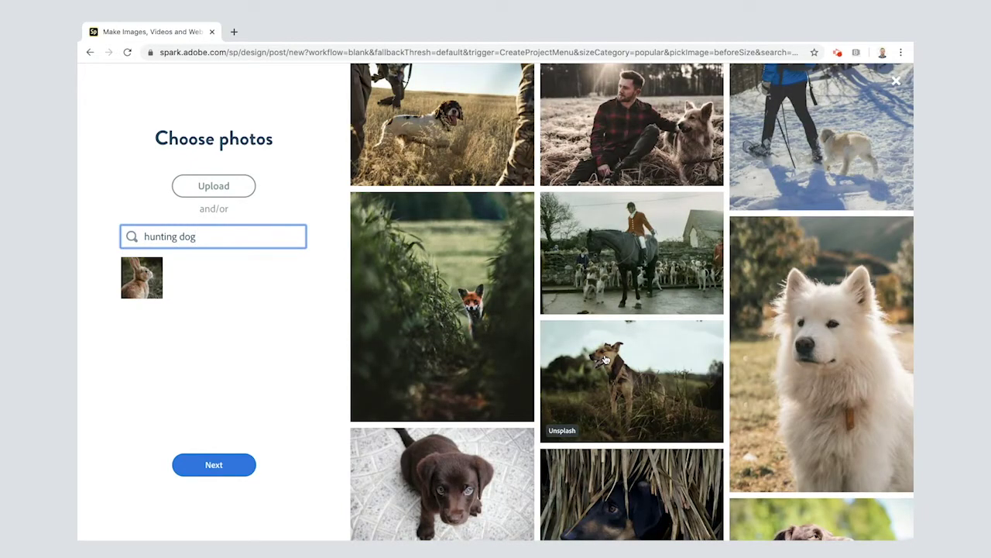
pyautogui.scroll(-5, 819, 230)
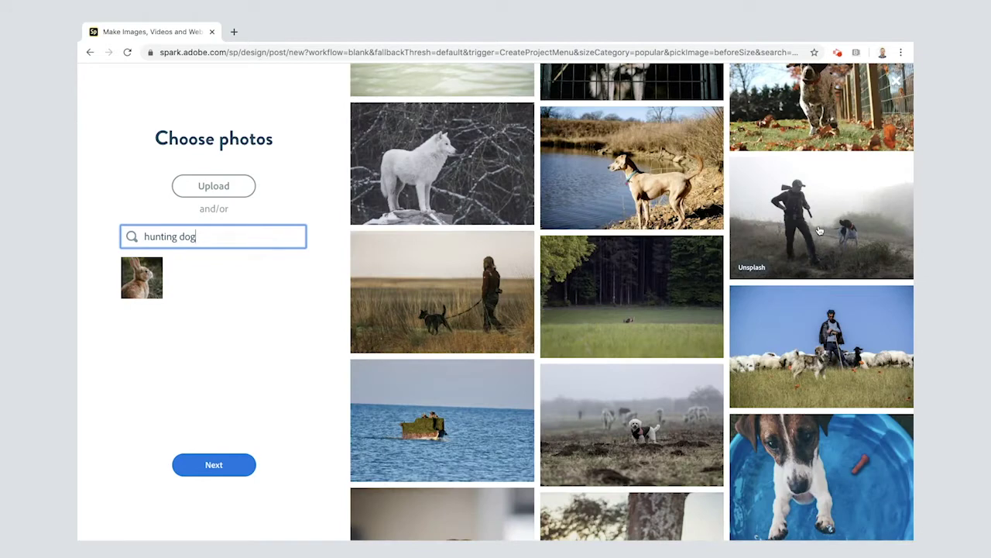
pyautogui.click(820, 230)
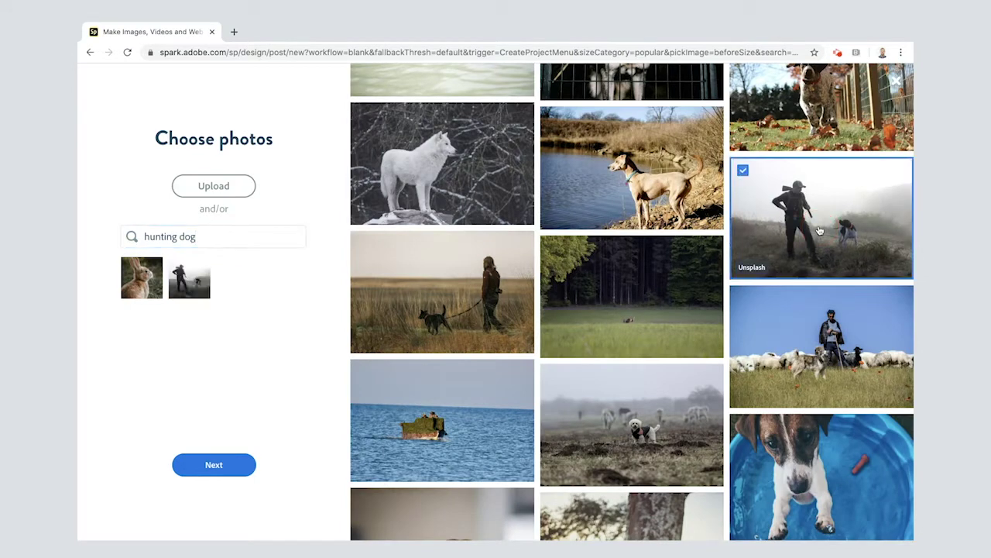
# Replace the search with 'fox' and add the laughing fox photo
pyautogui.moveTo(195, 237); pyautogui.dragTo(135, 244)
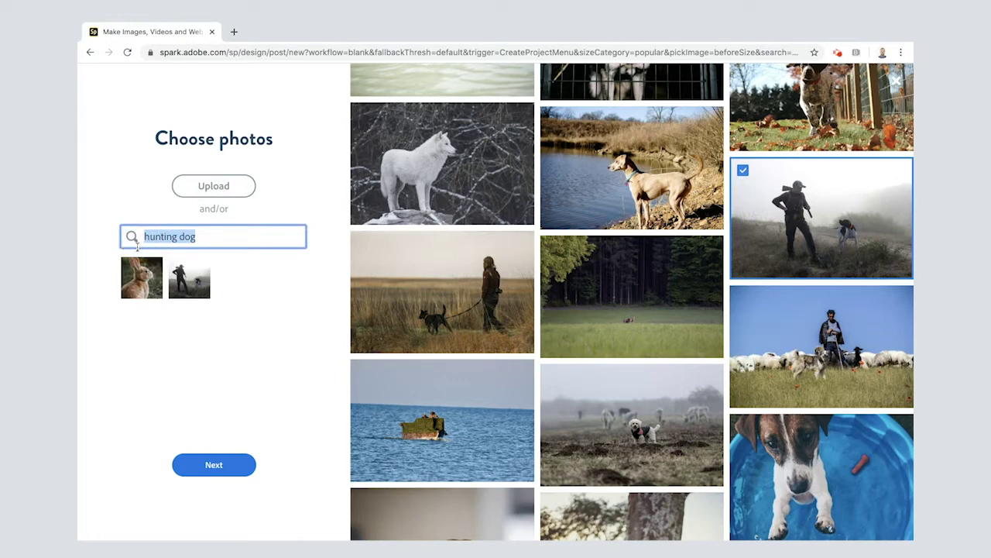
pyautogui.click(140, 315)
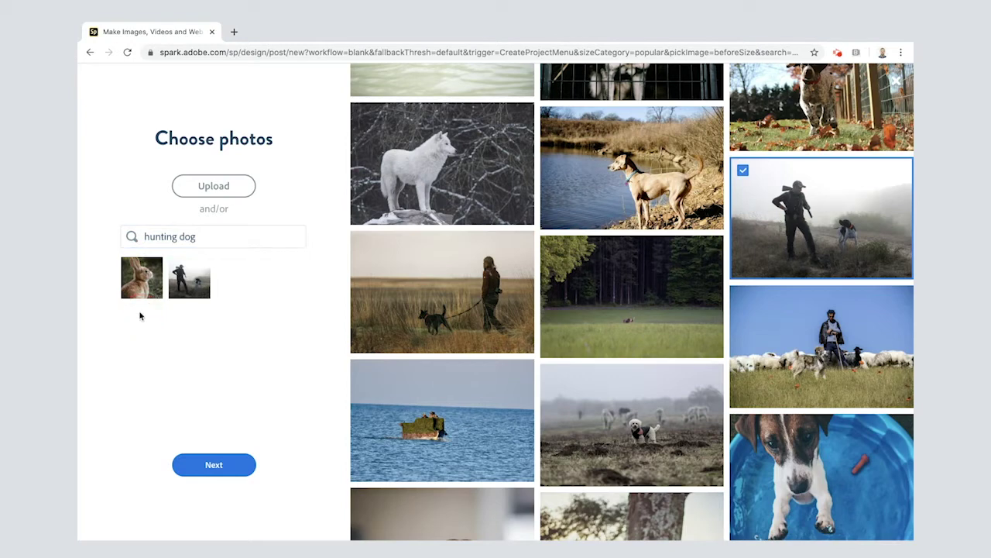
pyautogui.click(190, 312)
pyautogui.click(172, 236)
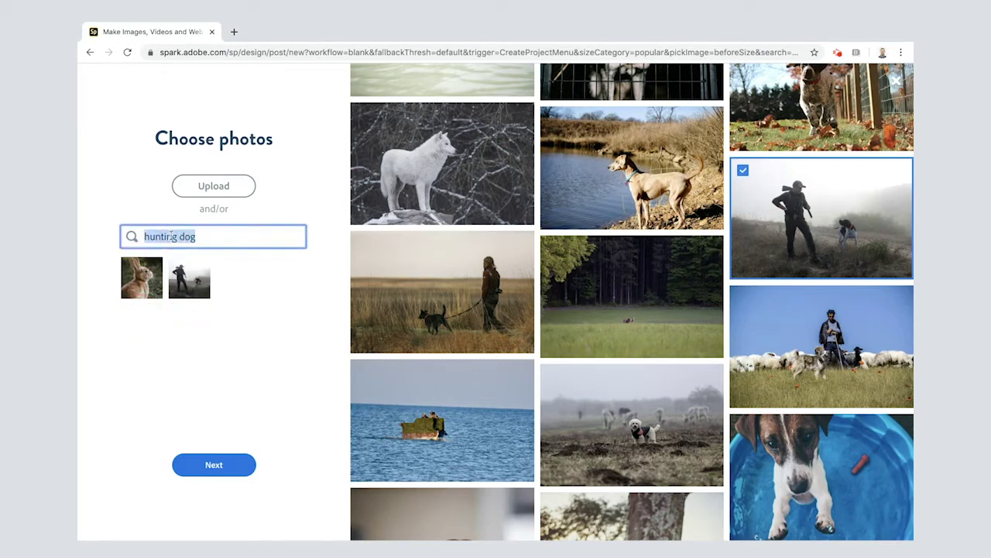
pyautogui.write('fox')
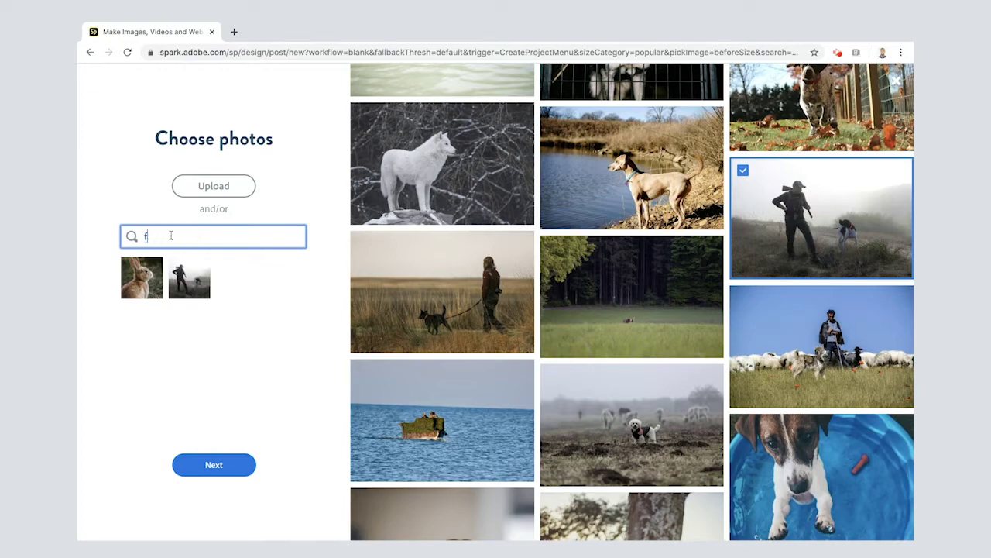
pyautogui.scroll(-6, 635, 394)
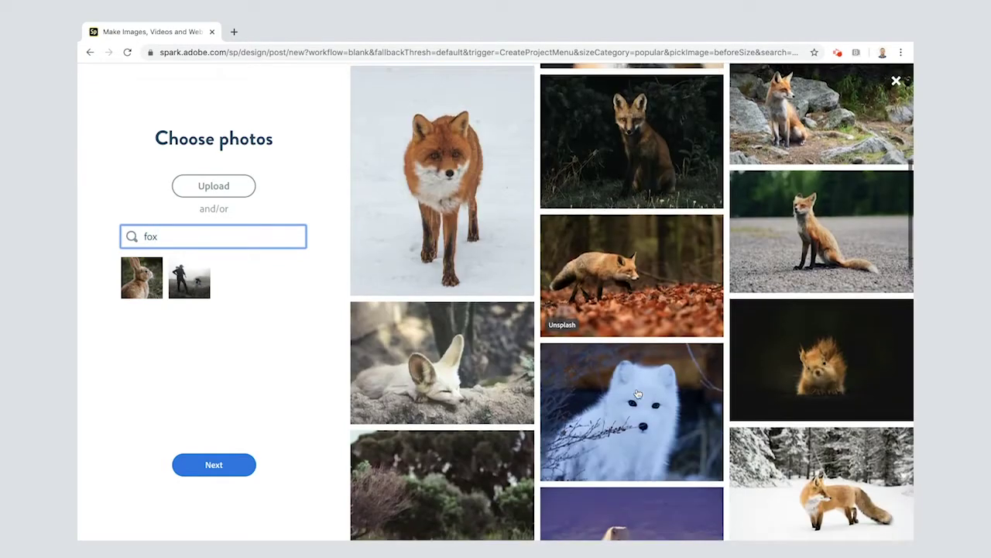
pyautogui.scroll(-1, 636, 393)
pyautogui.scroll(6, 636, 394)
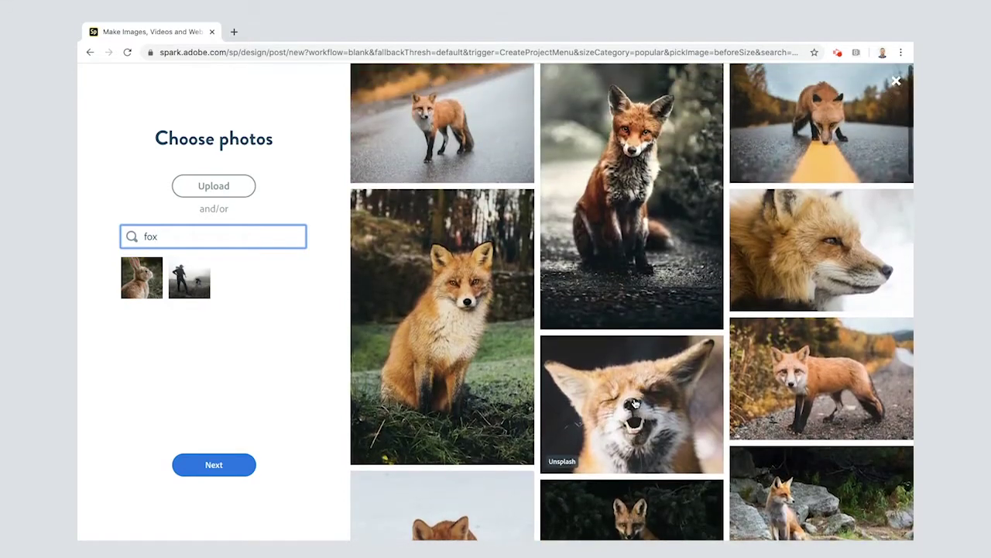
pyautogui.click(635, 399)
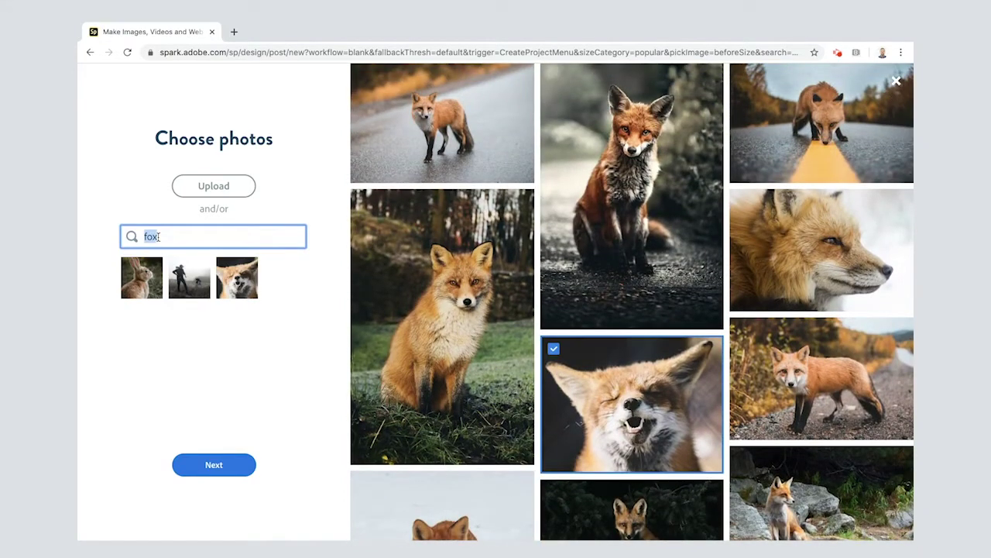
# Search 'hawk' and add the photo of a hawk flying against blue sky
pyautogui.write('hawk')
pyautogui.press('Return')
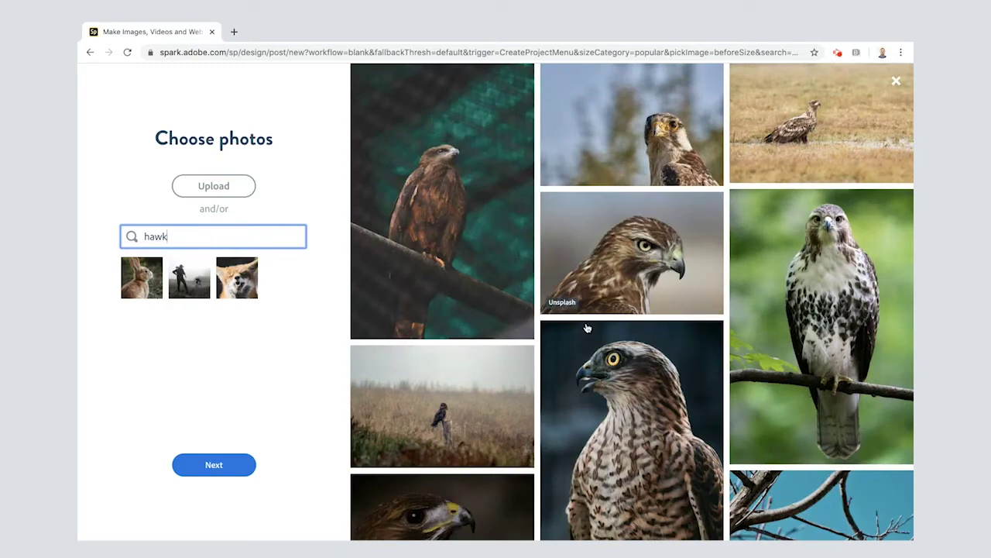
pyautogui.scroll(-1, 589, 334)
pyautogui.scroll(-7, 589, 335)
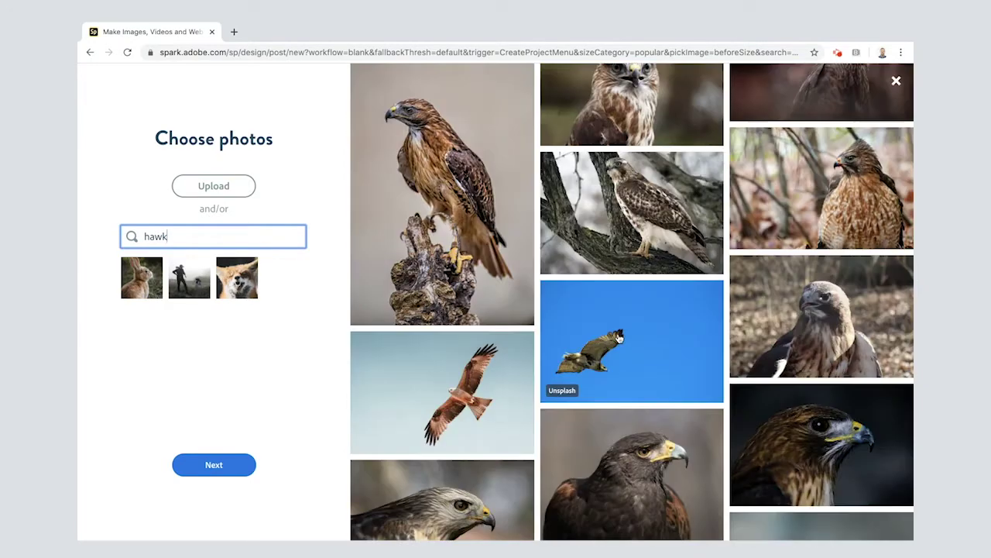
pyautogui.click(637, 337)
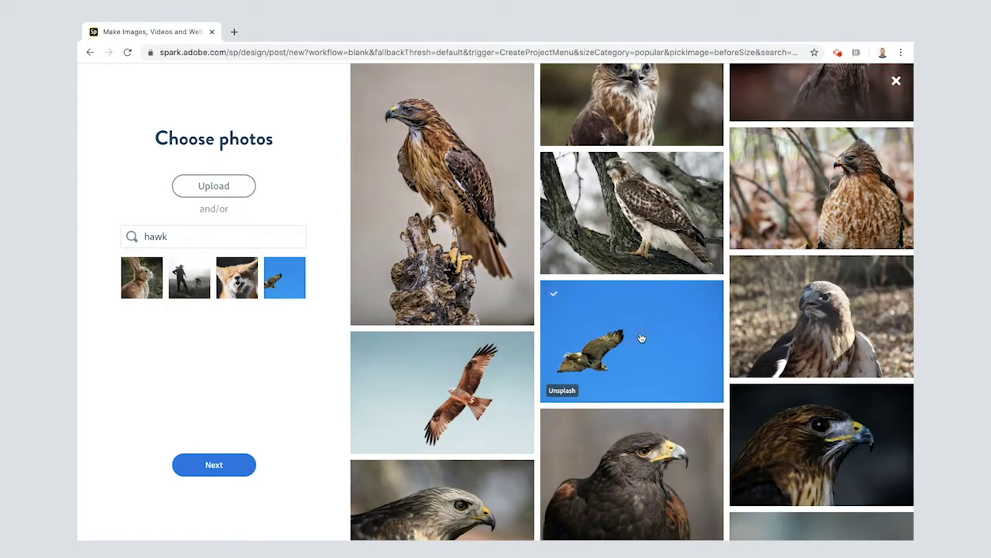
pyautogui.moveTo(141, 278)
pyautogui.click(142, 314)
# Confirm the four photos and choose the A5 print size, 148 x 210 mm
pyautogui.click(214, 465)
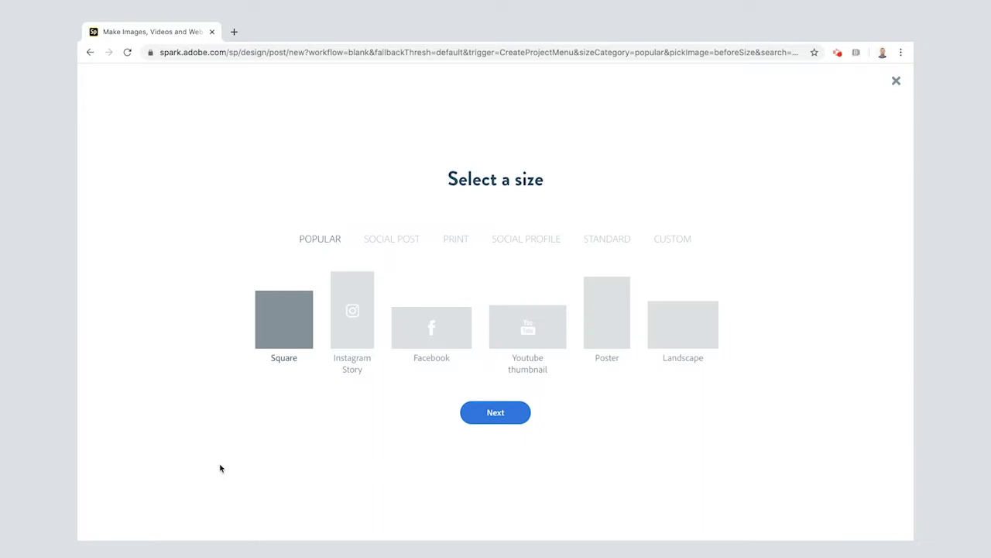
pyautogui.click(456, 240)
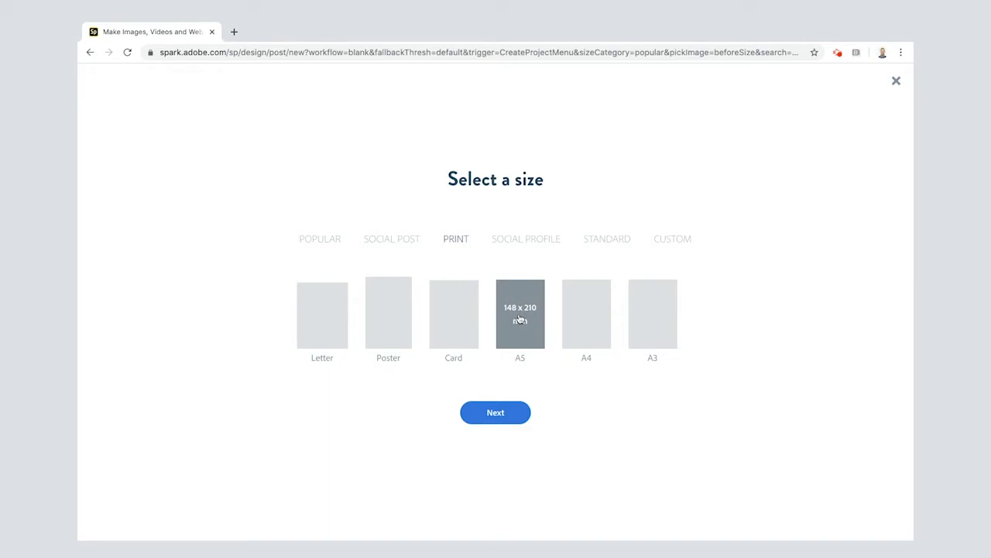
pyautogui.click(520, 319)
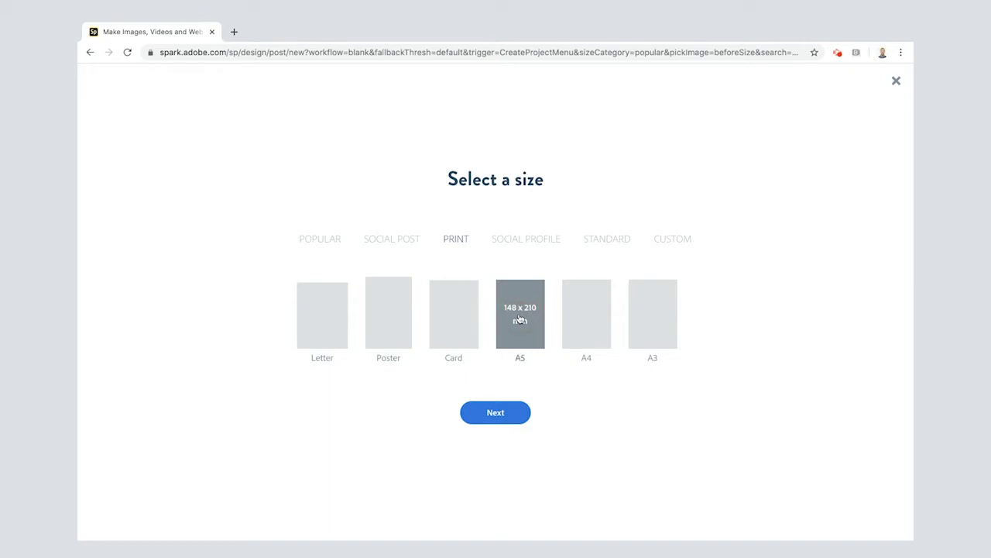
pyautogui.click(506, 416)
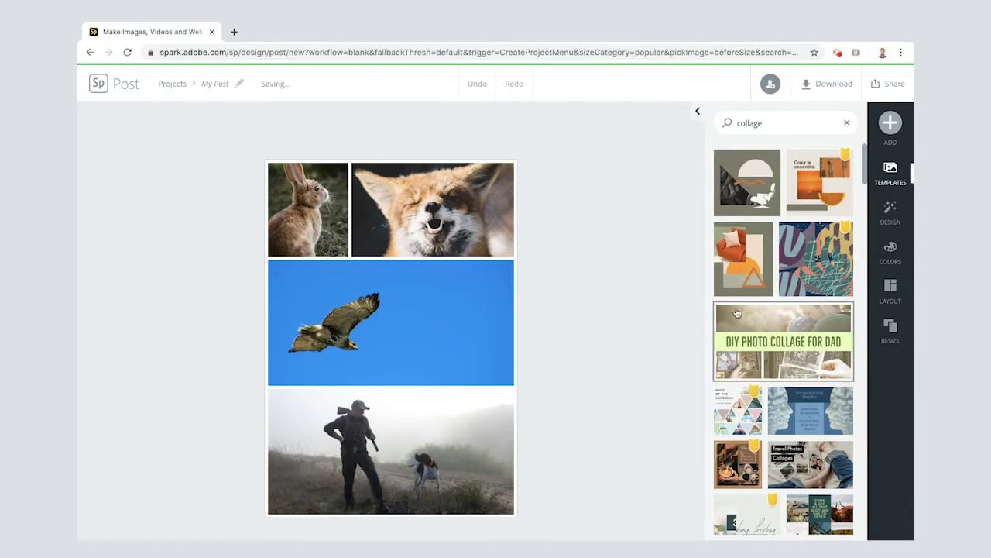
# Apply the collage layout with three small cells on top and one large cell below
pyautogui.click(891, 292)
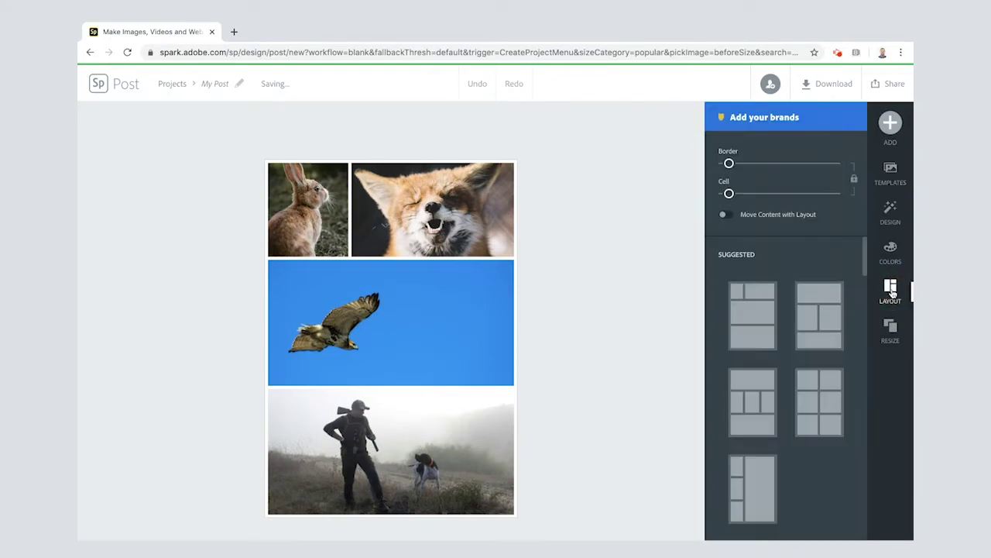
pyautogui.scroll(-5, 808, 392)
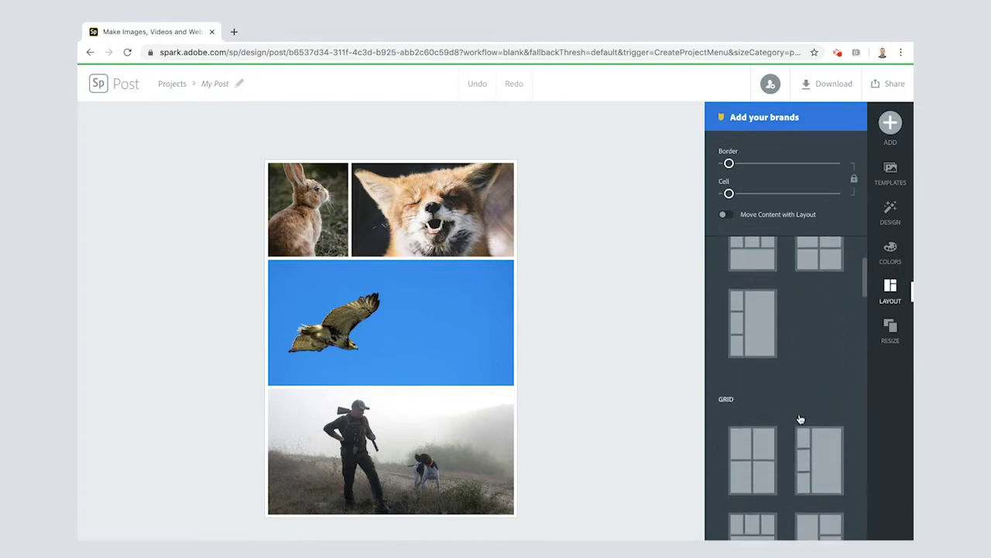
pyautogui.scroll(-5, 801, 419)
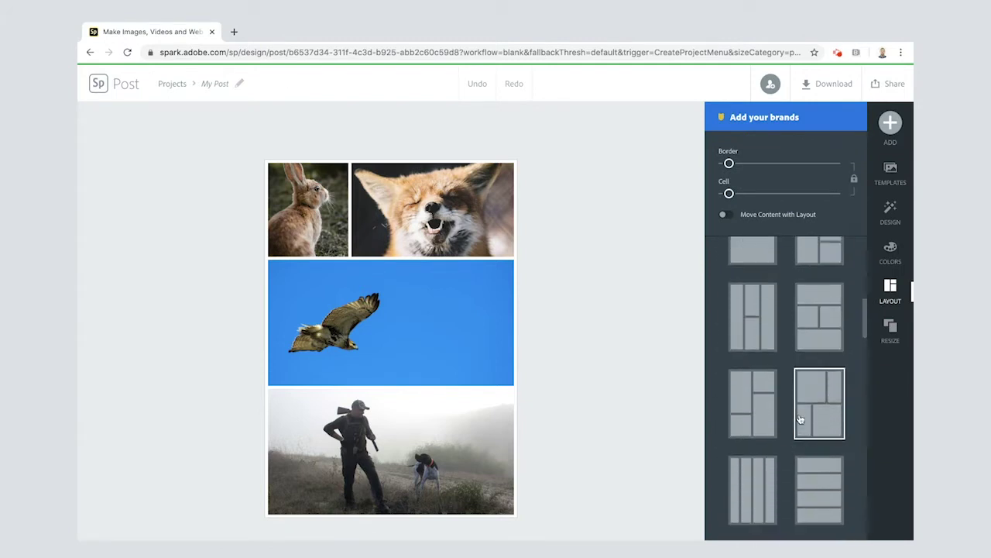
pyautogui.scroll(-4, 800, 419)
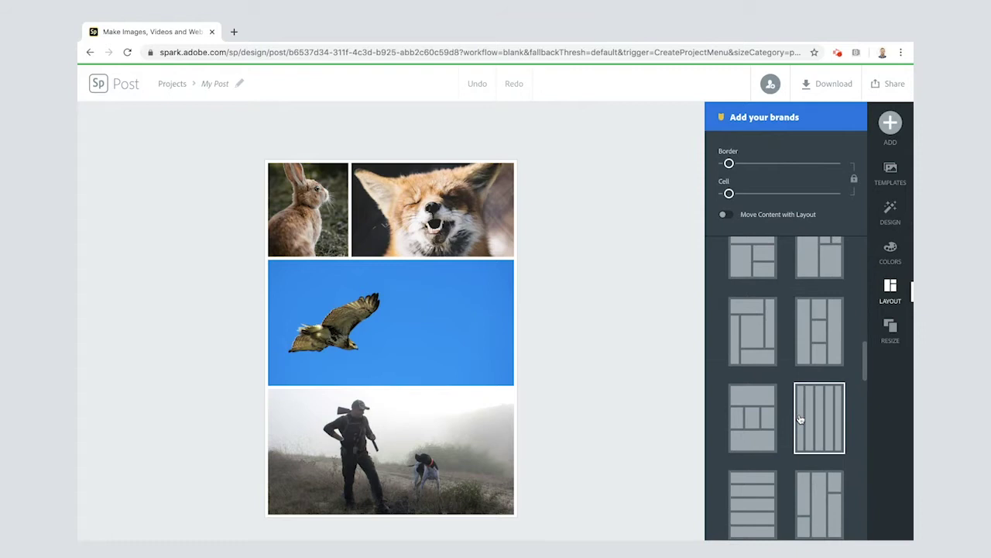
pyautogui.scroll(5, 801, 419)
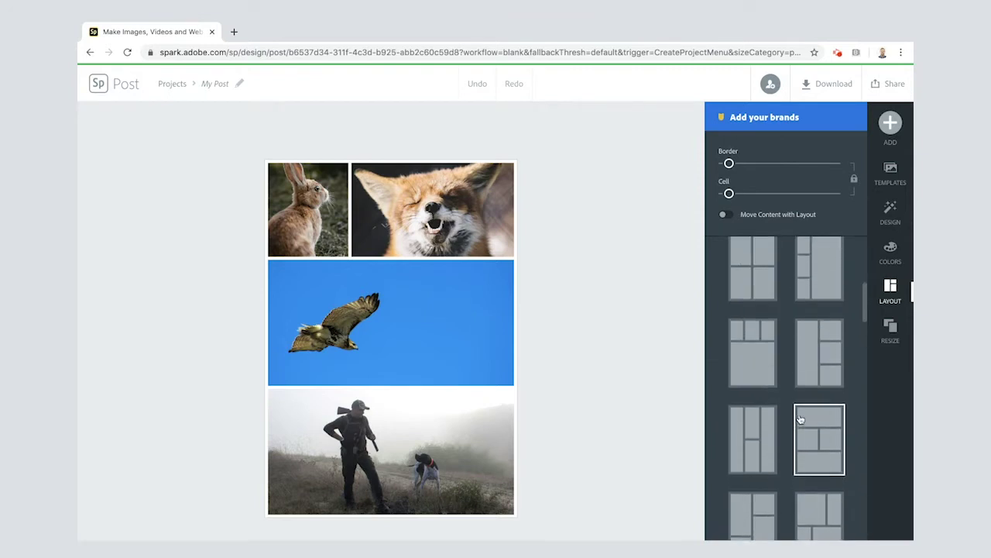
pyautogui.click(757, 344)
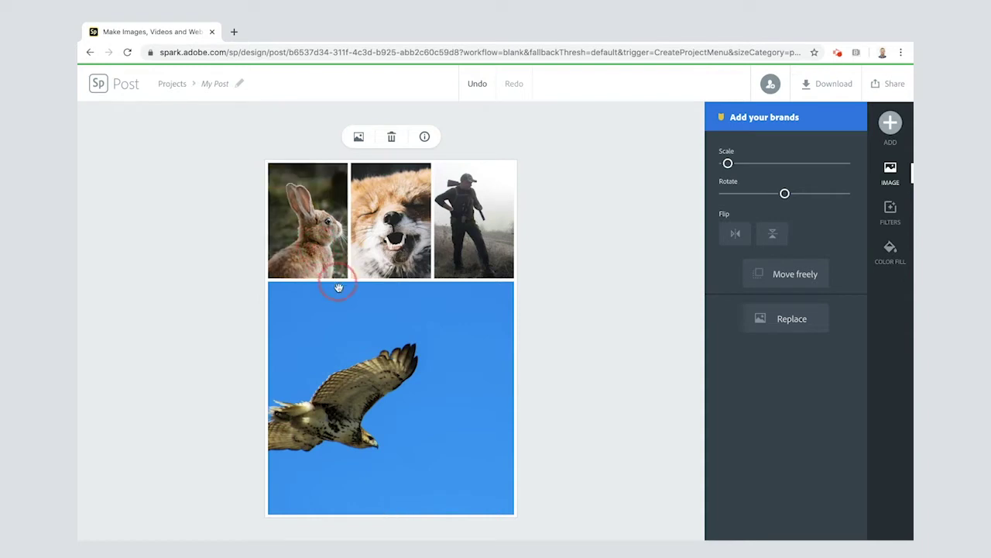
# Swap photos so the rabbit fills the large cell and the hawk sits top-centre
pyautogui.click(357, 320)
pyautogui.moveTo(357, 321); pyautogui.dragTo(383, 356)
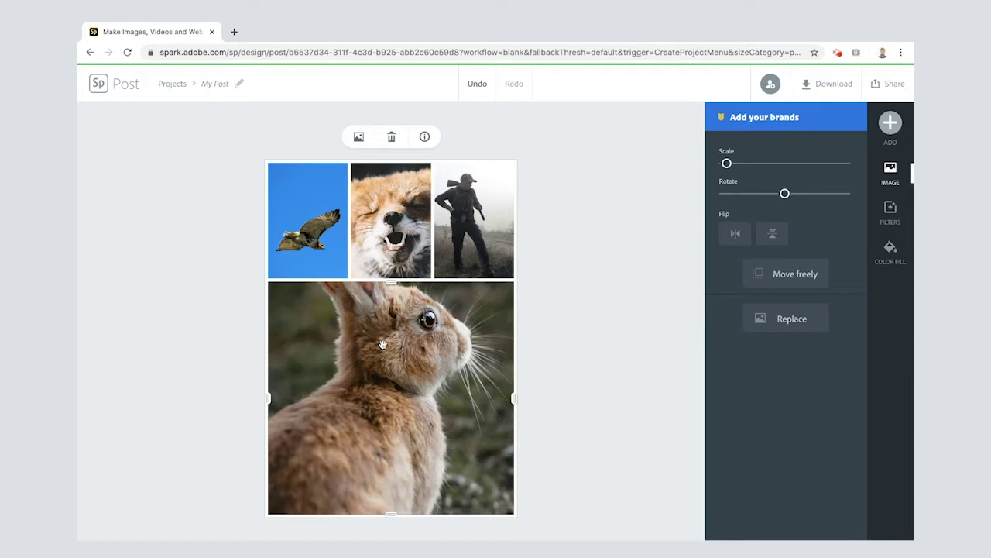
pyautogui.moveTo(317, 233); pyautogui.dragTo(398, 224)
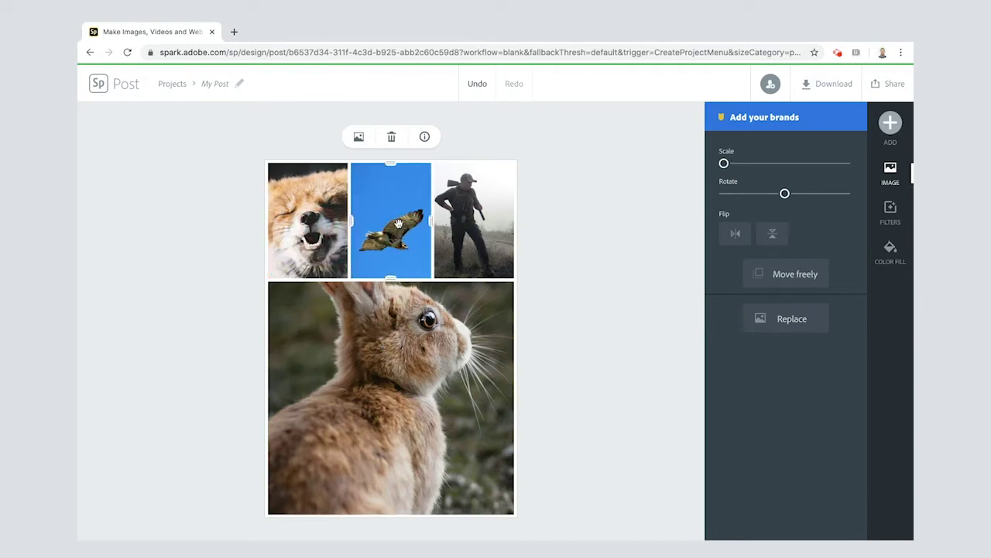
# Reposition the rabbit to show its ears and scale down the hunter photo to show more
pyautogui.click(425, 341)
pyautogui.moveTo(402, 319); pyautogui.dragTo(390, 404)
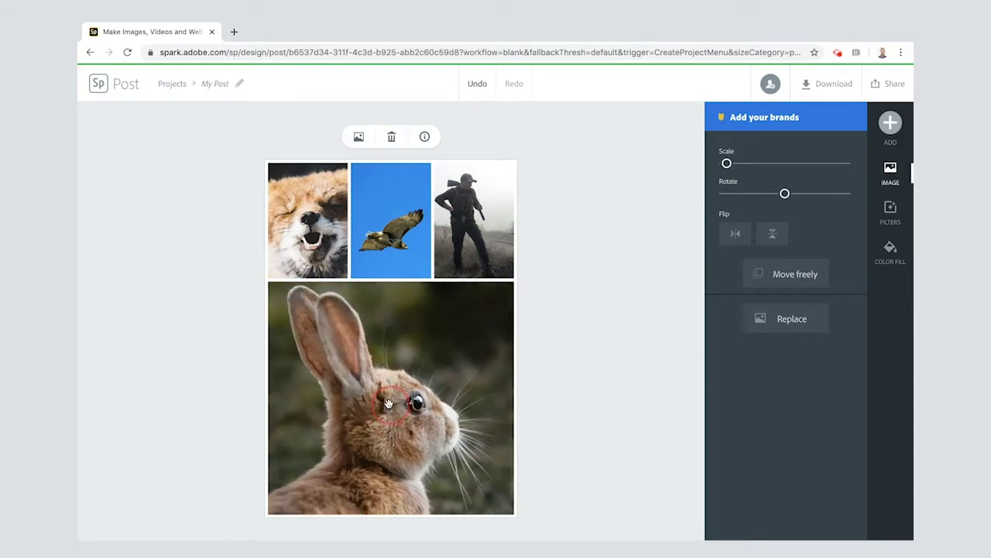
pyautogui.click(488, 223)
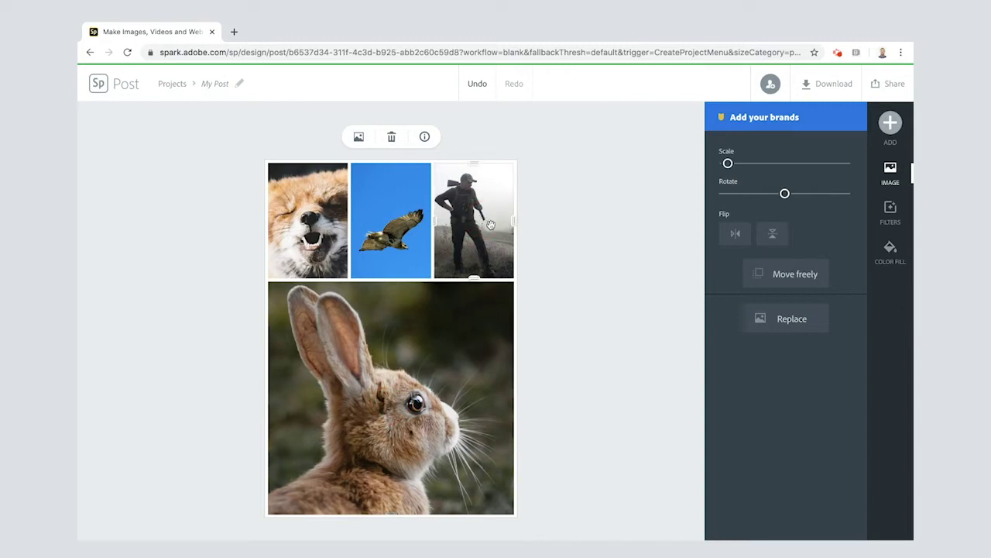
pyautogui.moveTo(490, 224); pyautogui.dragTo(468, 223)
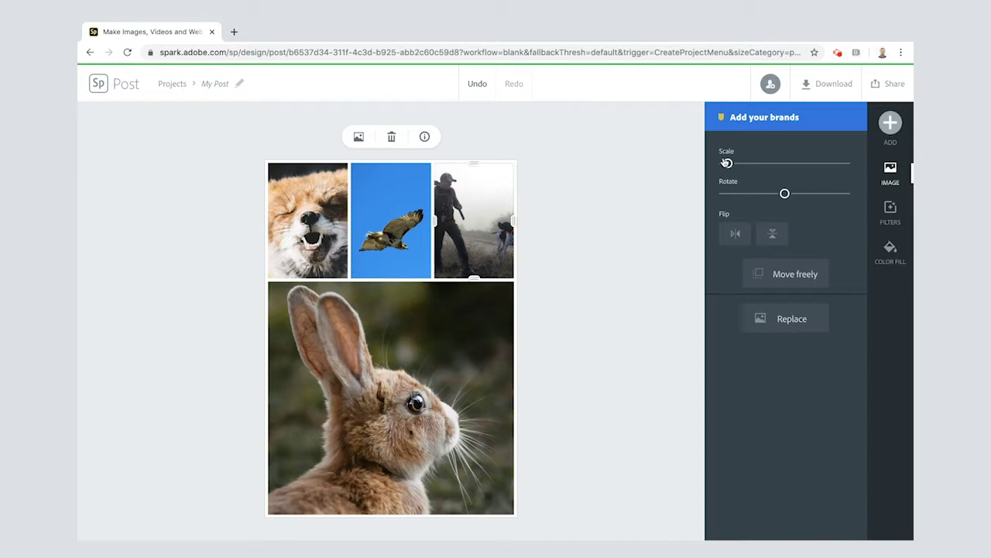
pyautogui.moveTo(728, 167); pyautogui.dragTo(723, 165)
pyautogui.moveTo(495, 209); pyautogui.dragTo(493, 211)
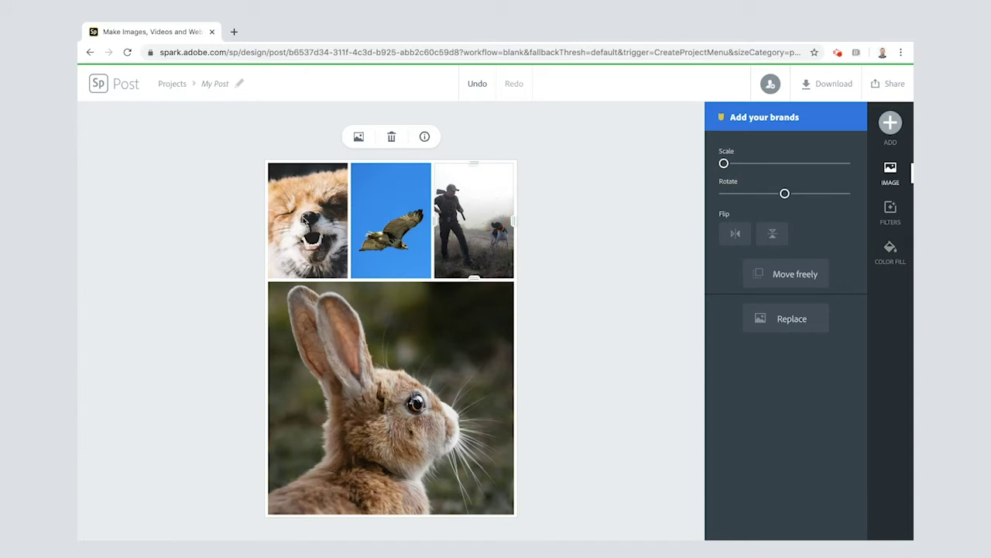
pyautogui.click(309, 216)
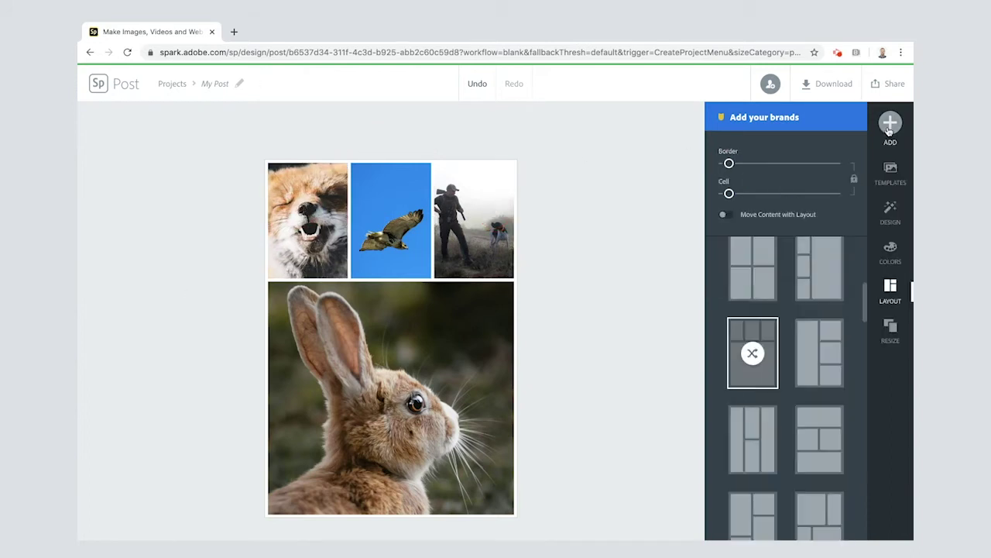
# Add a blank text block reading 'Watership Down' and drag it onto the rabbit photo
pyautogui.click(889, 127)
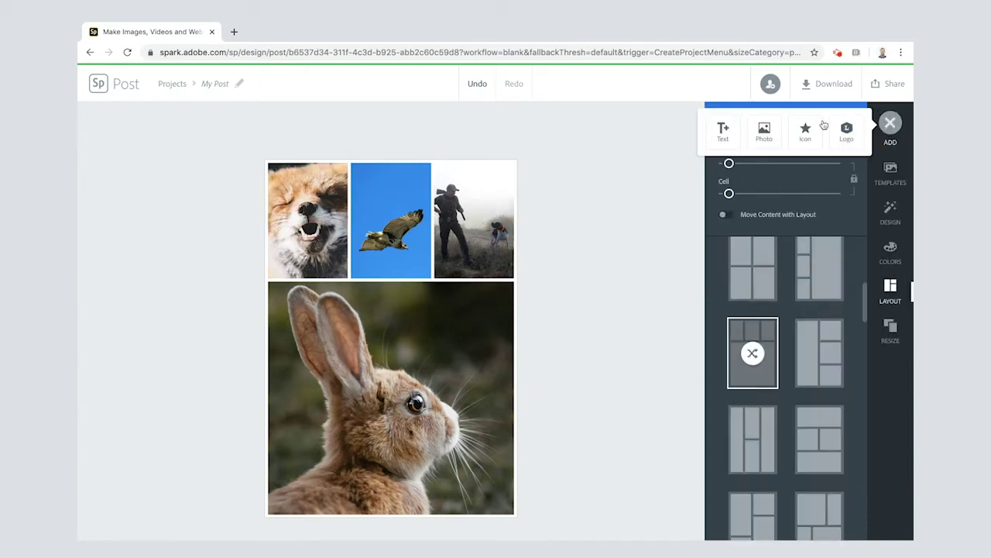
pyautogui.click(722, 130)
pyautogui.scroll(-9, 761, 365)
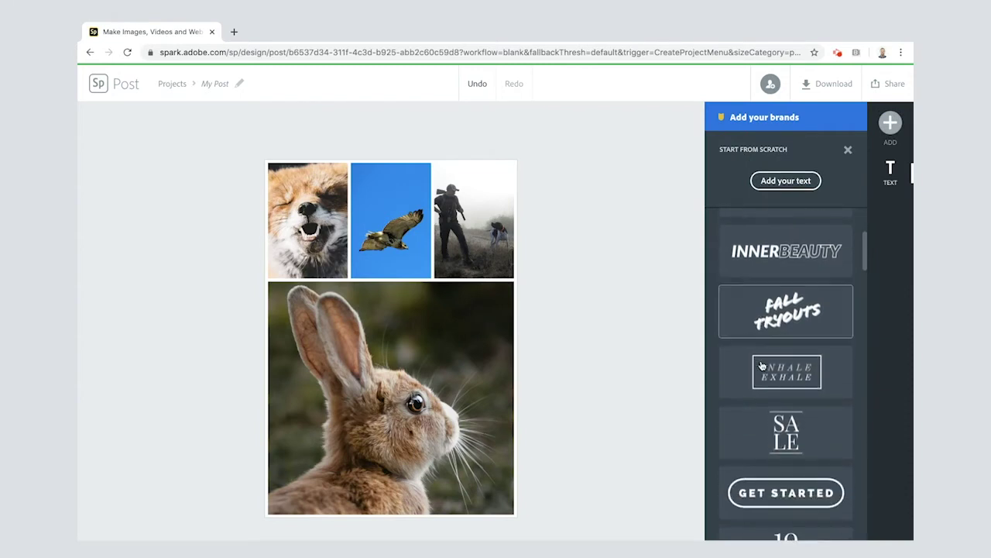
pyautogui.scroll(-5, 761, 366)
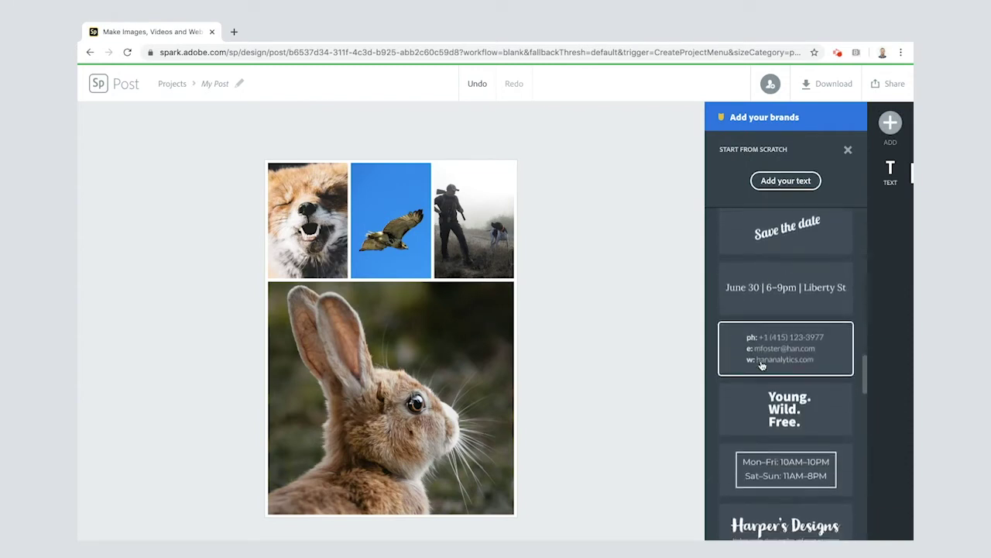
pyautogui.click(777, 182)
pyautogui.click(777, 181)
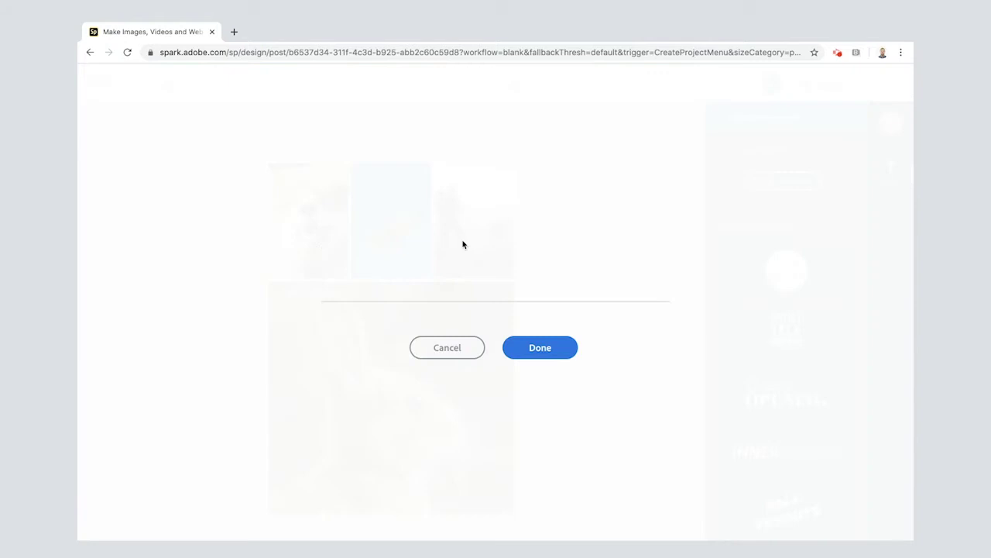
pyautogui.write('Watersh')
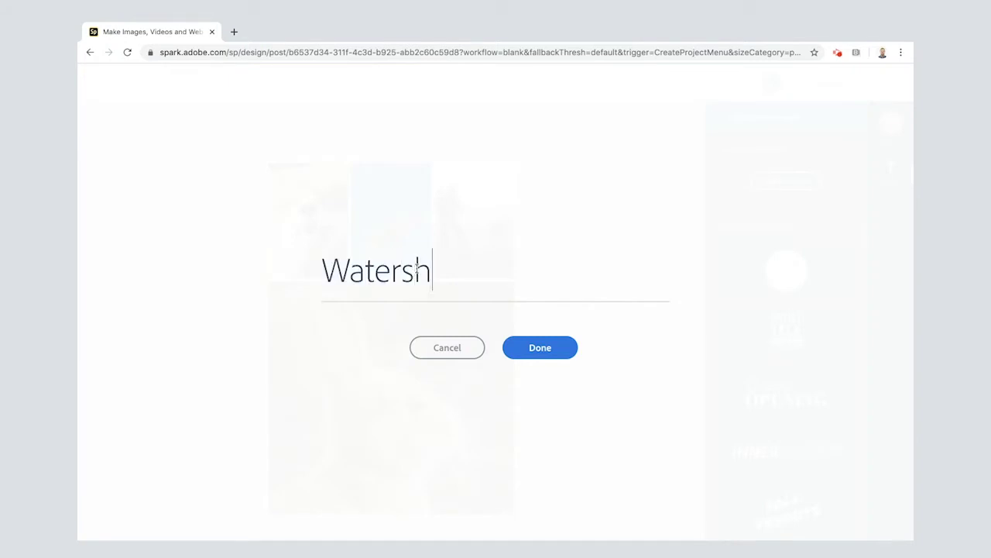
pyautogui.write('ip Down')
pyautogui.press('Return')
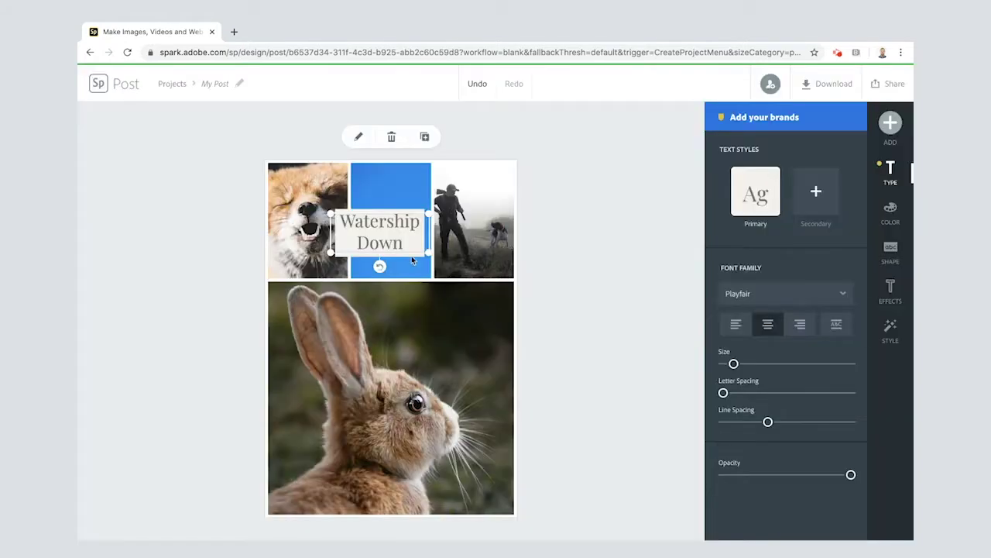
pyautogui.moveTo(411, 256); pyautogui.dragTo(386, 323)
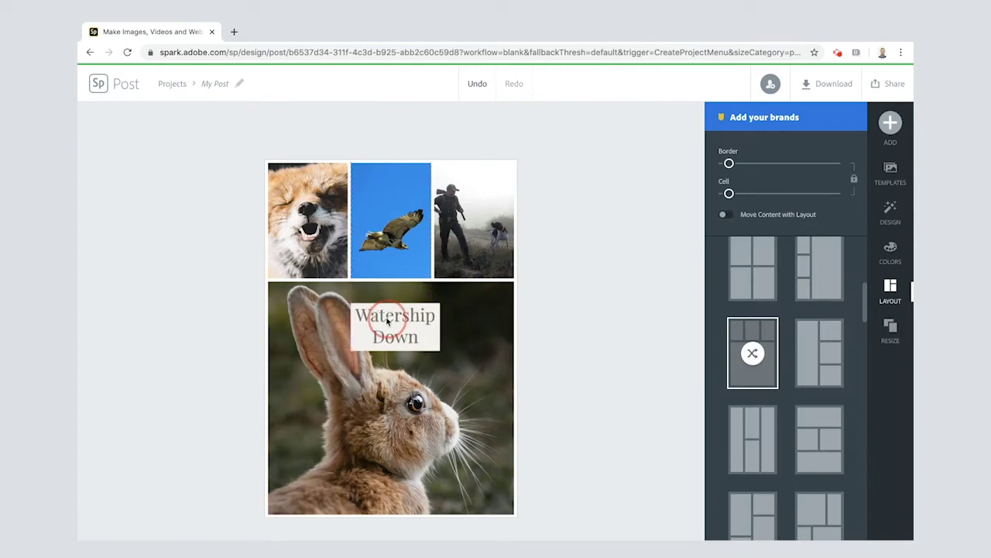
# Restyle the title as one-line white condensed capitals centred across the top of the rabbit
pyautogui.click(400, 325)
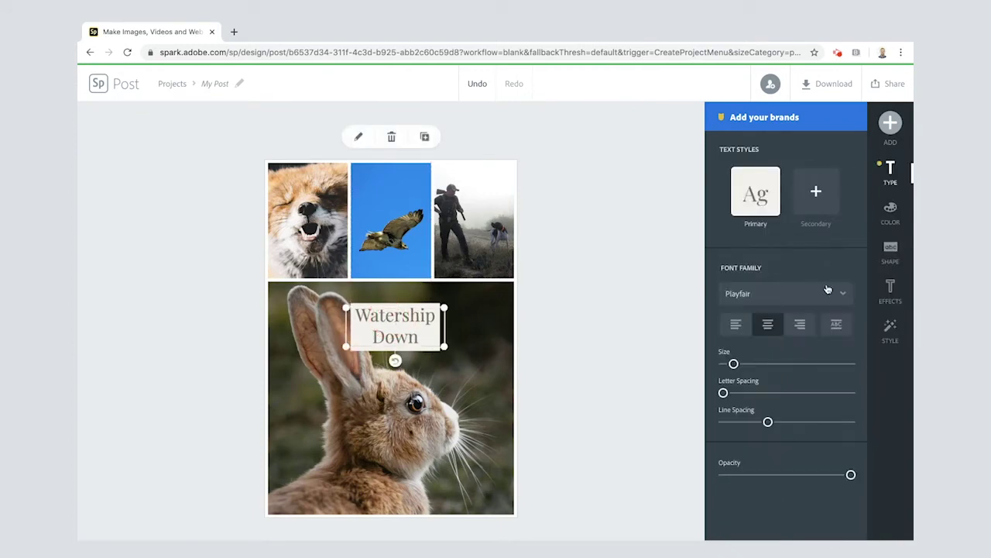
pyautogui.click(892, 331)
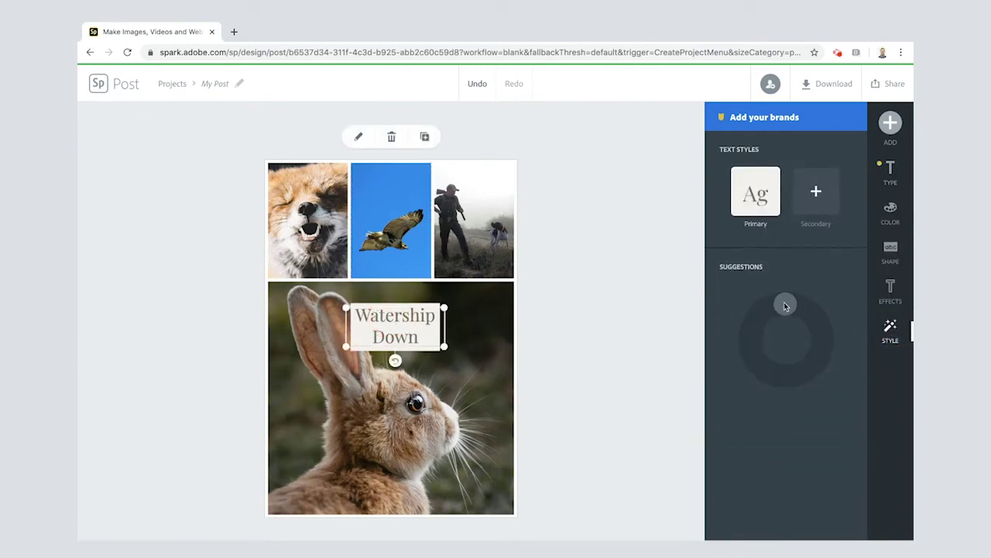
pyautogui.moveTo(784, 306); pyautogui.dragTo(750, 341)
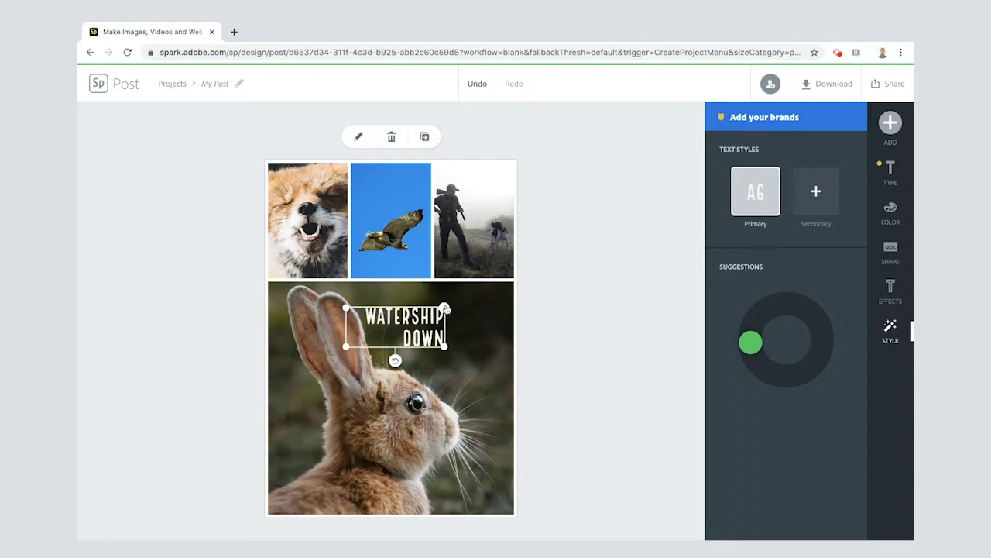
pyautogui.click(890, 290)
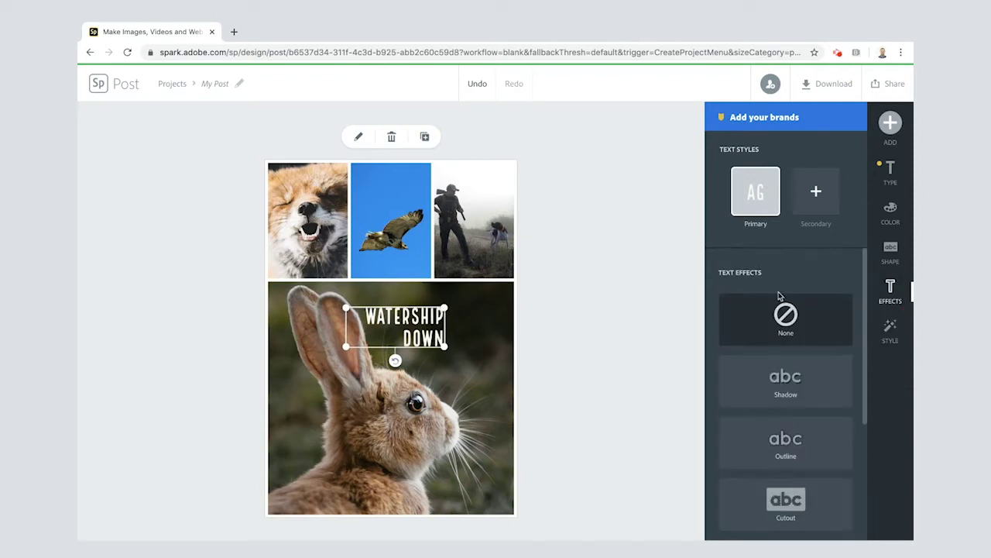
pyautogui.scroll(-3, 779, 295)
pyautogui.moveTo(346, 346); pyautogui.dragTo(437, 409)
pyautogui.click(402, 314)
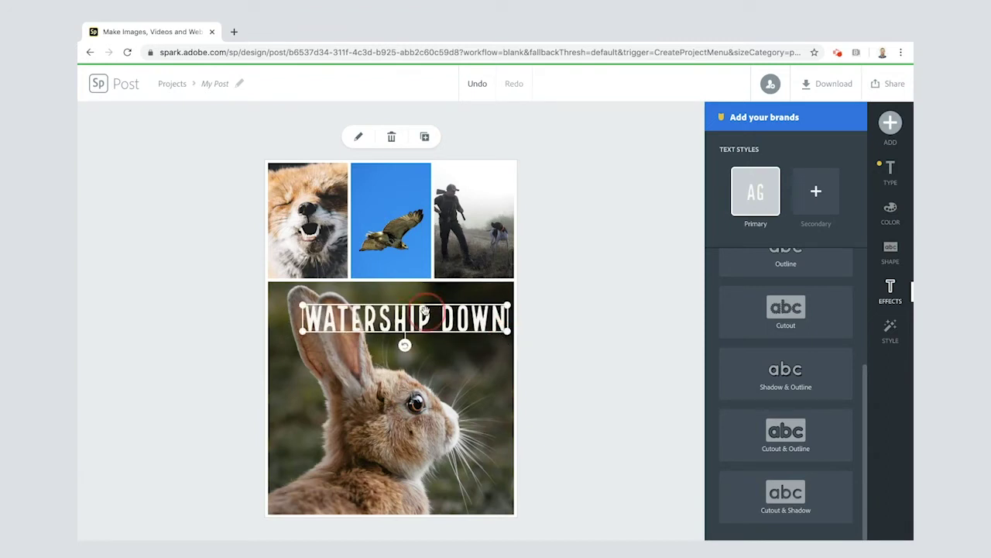
pyautogui.moveTo(424, 312); pyautogui.dragTo(358, 309)
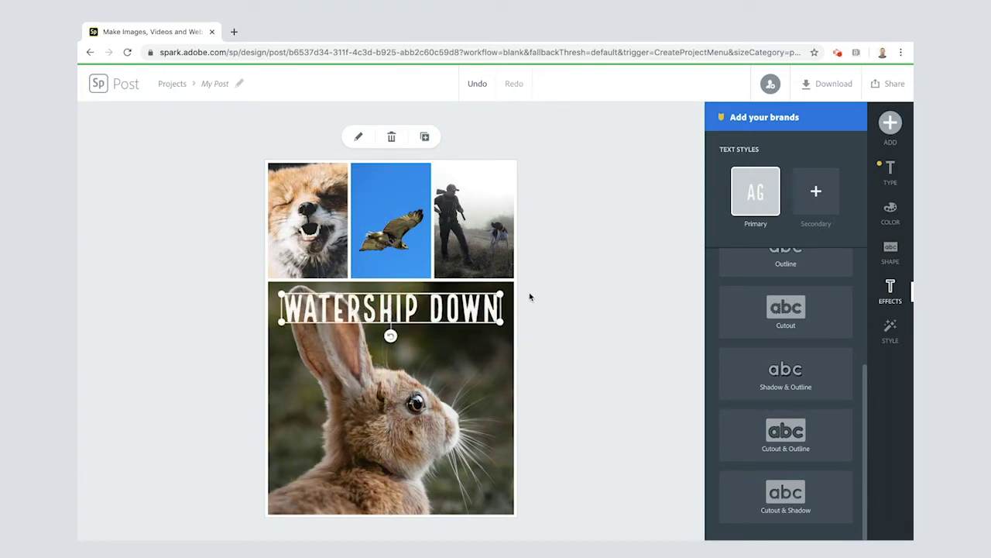
pyautogui.click(560, 302)
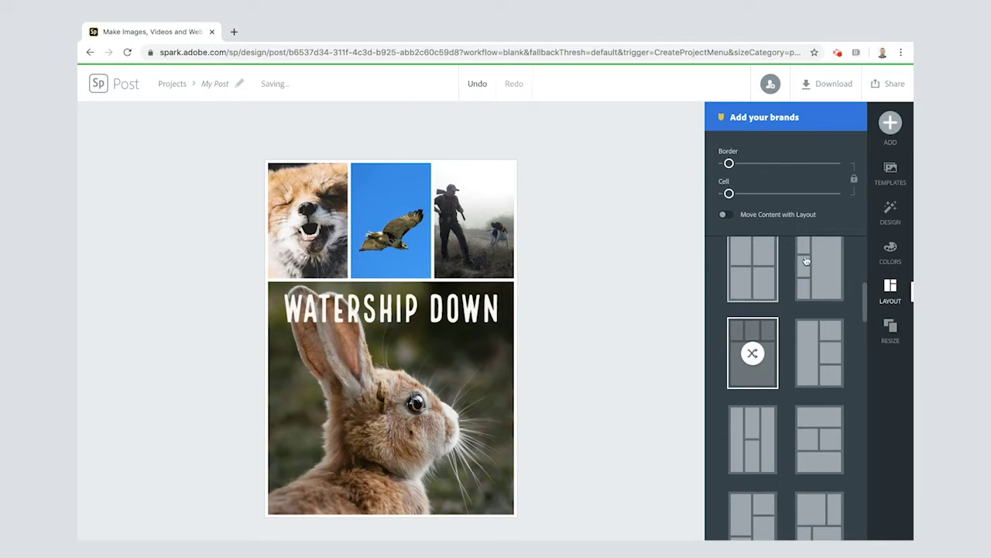
pyautogui.click(891, 124)
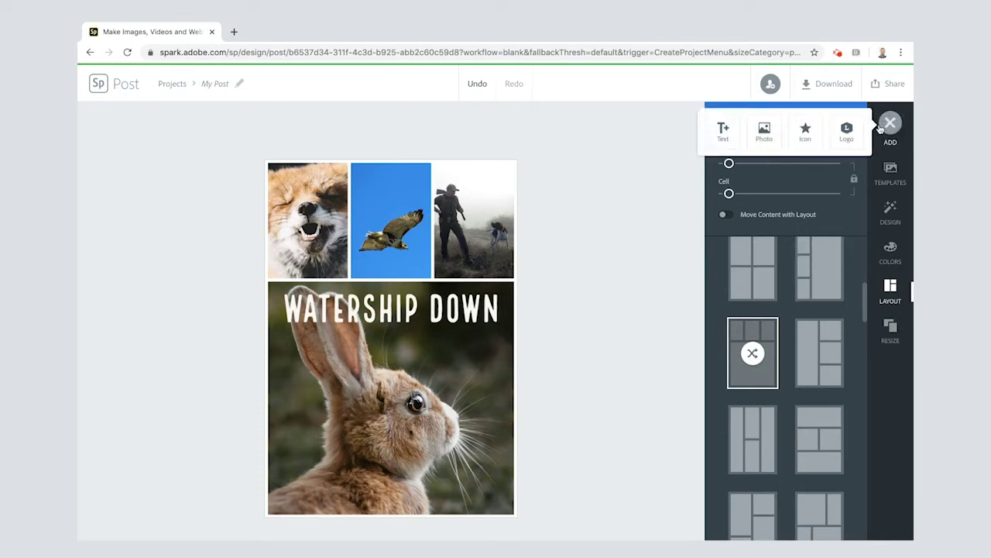
pyautogui.click(725, 133)
pyautogui.scroll(-2, 789, 402)
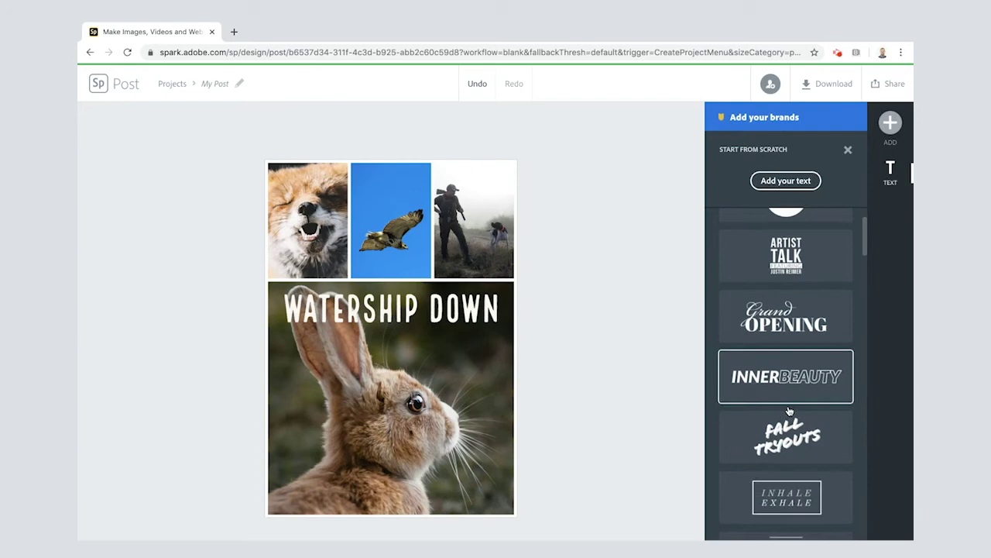
pyautogui.scroll(2, 788, 387)
pyautogui.scroll(-3, 788, 376)
pyautogui.click(787, 372)
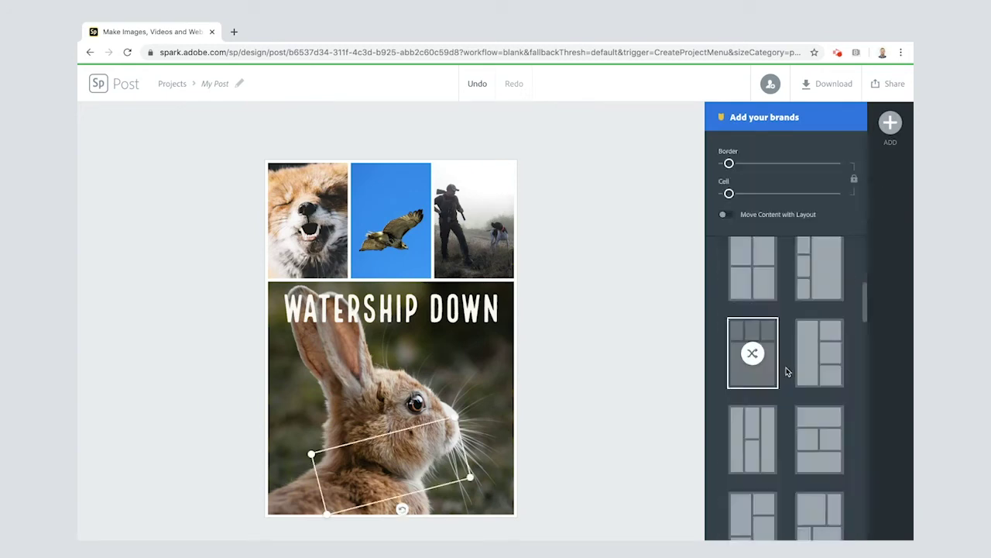
pyautogui.doubleClick(376, 451)
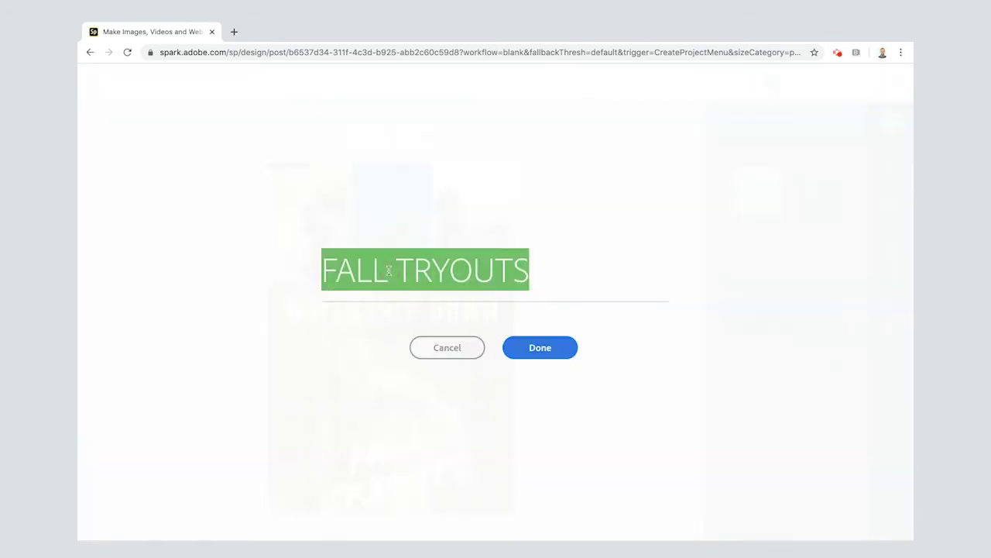
pyautogui.write('by')
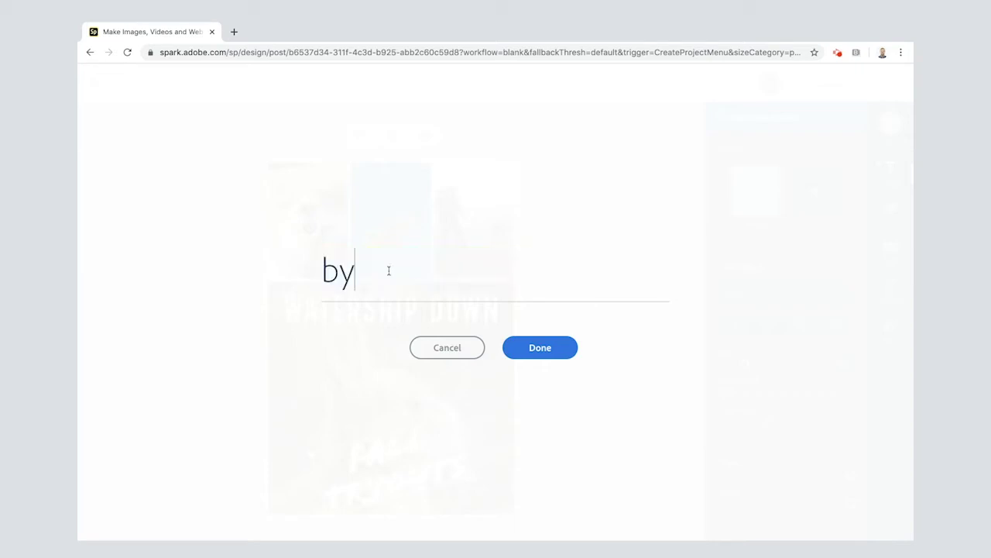
pyautogui.write(' Richard Adams')
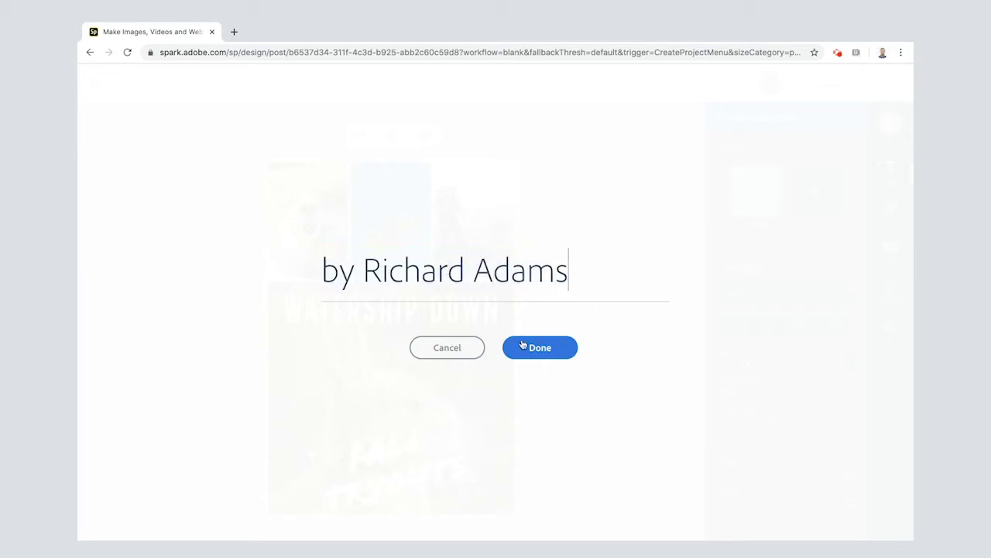
pyautogui.click(523, 345)
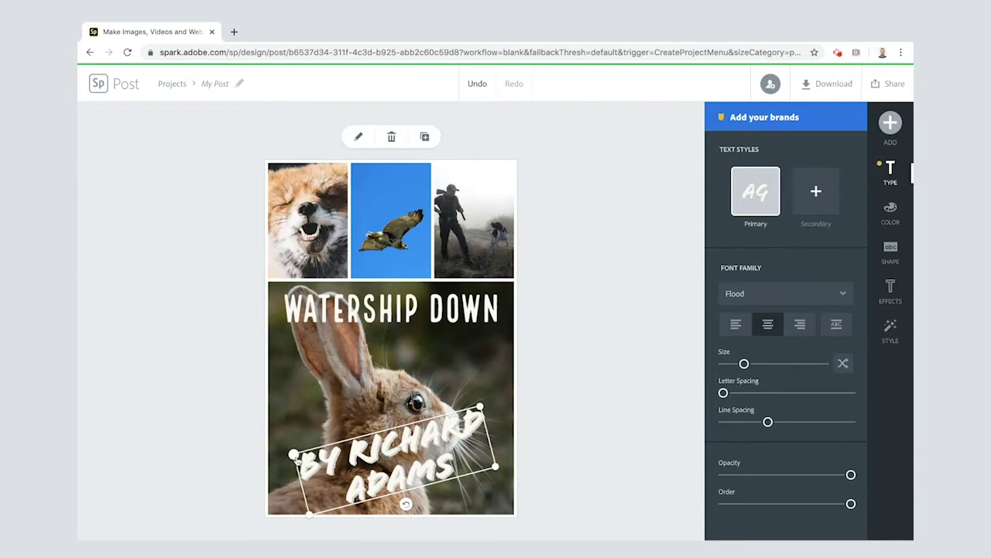
# Rotate the author credit level and nudge it along the bottom of the rabbit photo
pyautogui.click(406, 505)
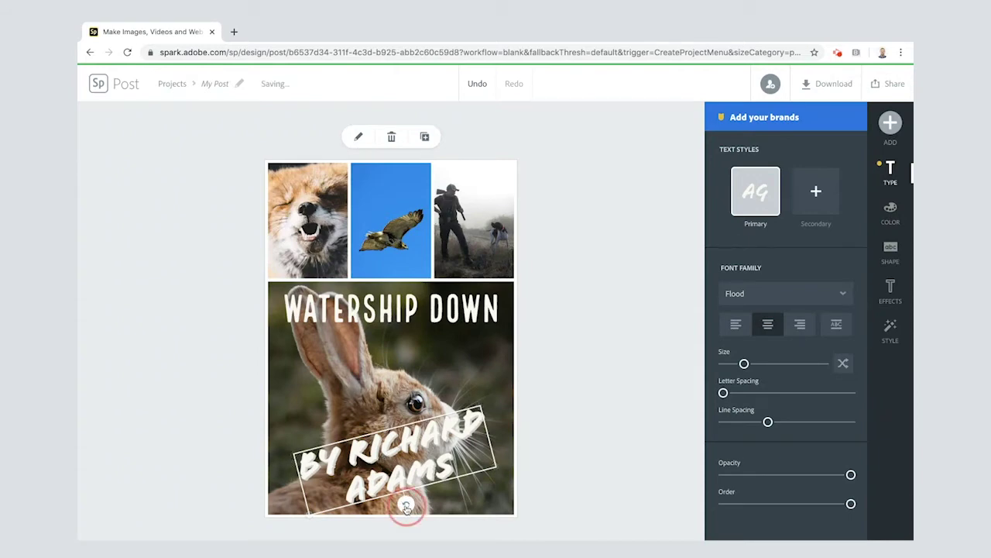
pyautogui.moveTo(406, 505); pyautogui.dragTo(507, 453)
pyautogui.moveTo(419, 473); pyautogui.dragTo(402, 476)
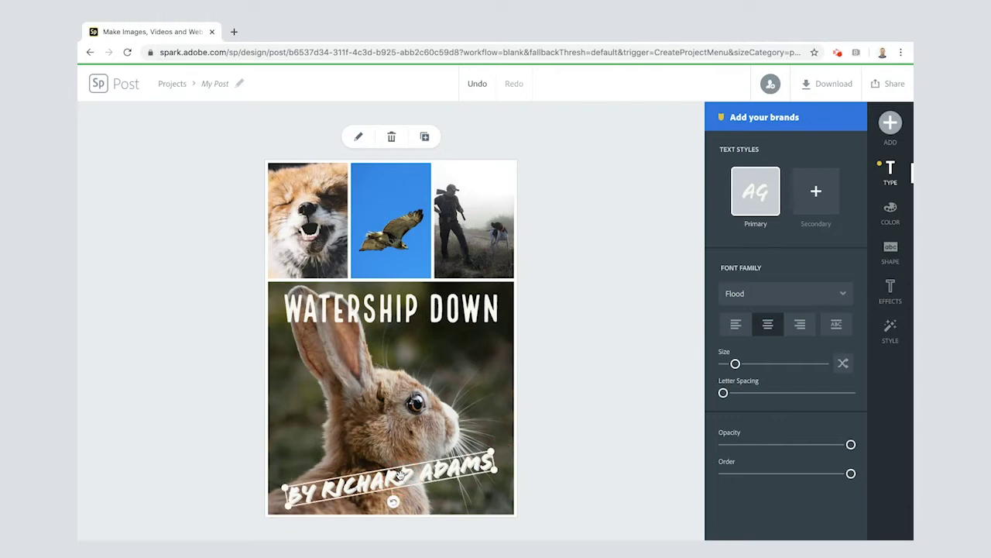
# Colour the author credit orange, #F97D3F, using a custom colour
pyautogui.click(889, 219)
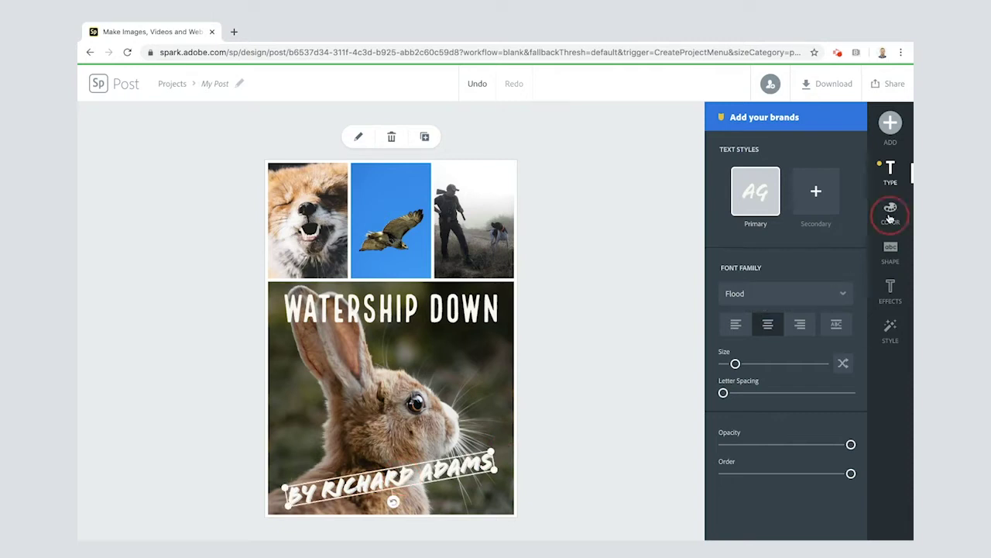
pyautogui.scroll(-1, 750, 394)
pyautogui.scroll(-5, 750, 394)
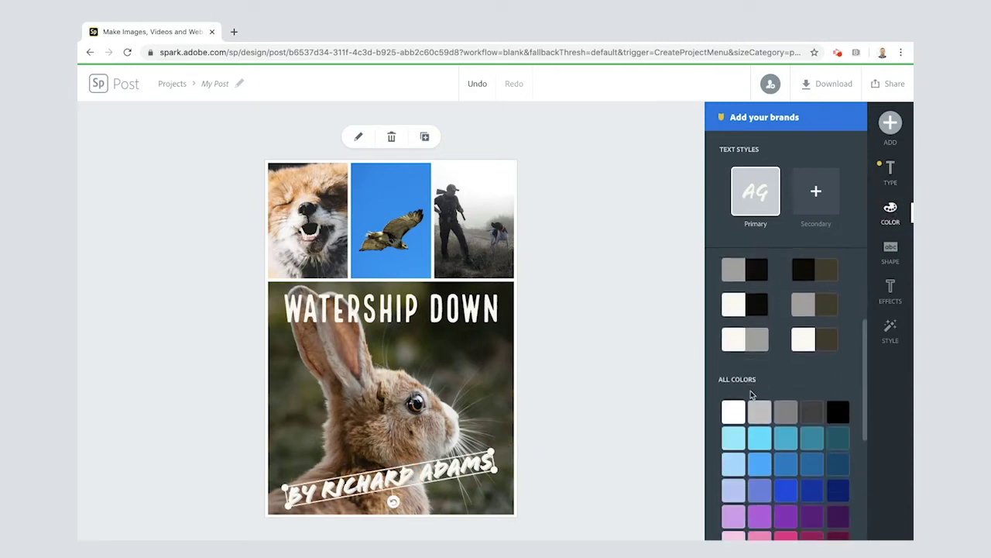
pyautogui.scroll(5, 748, 395)
pyautogui.click(743, 416)
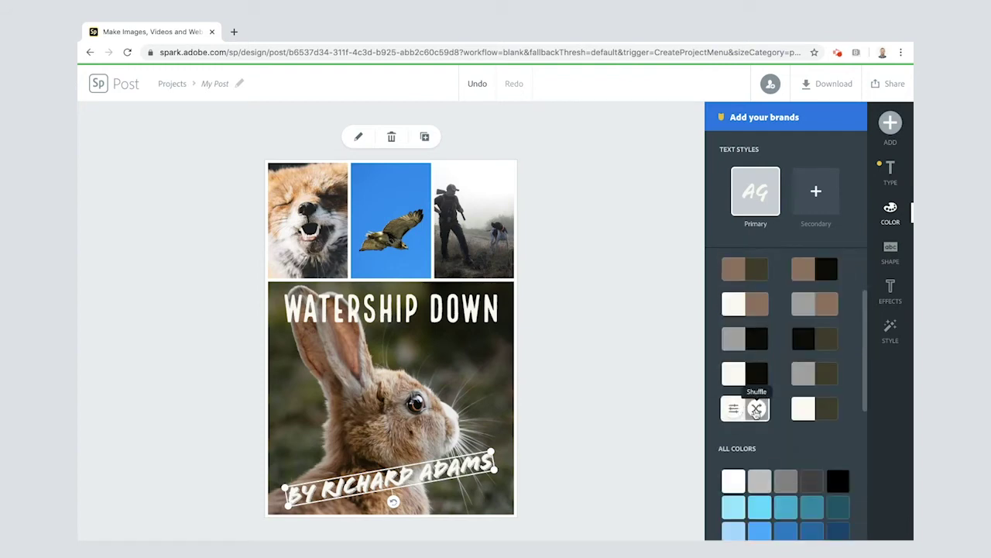
pyautogui.click(757, 410)
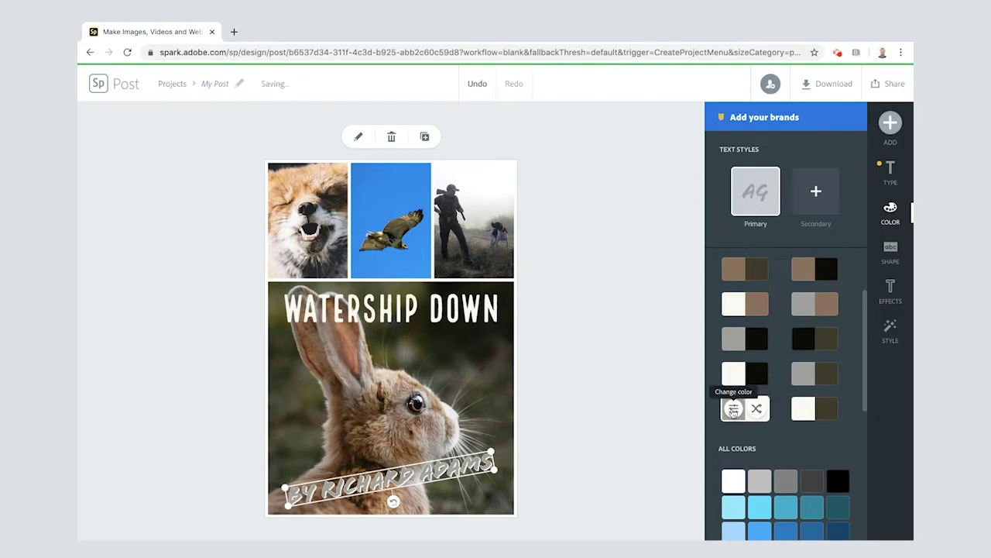
pyautogui.click(734, 411)
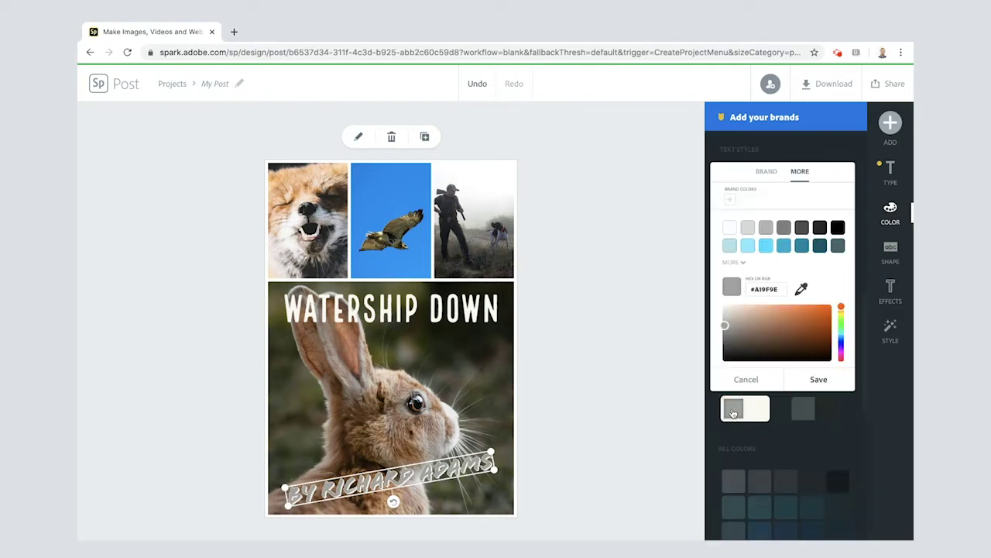
pyautogui.click(825, 313)
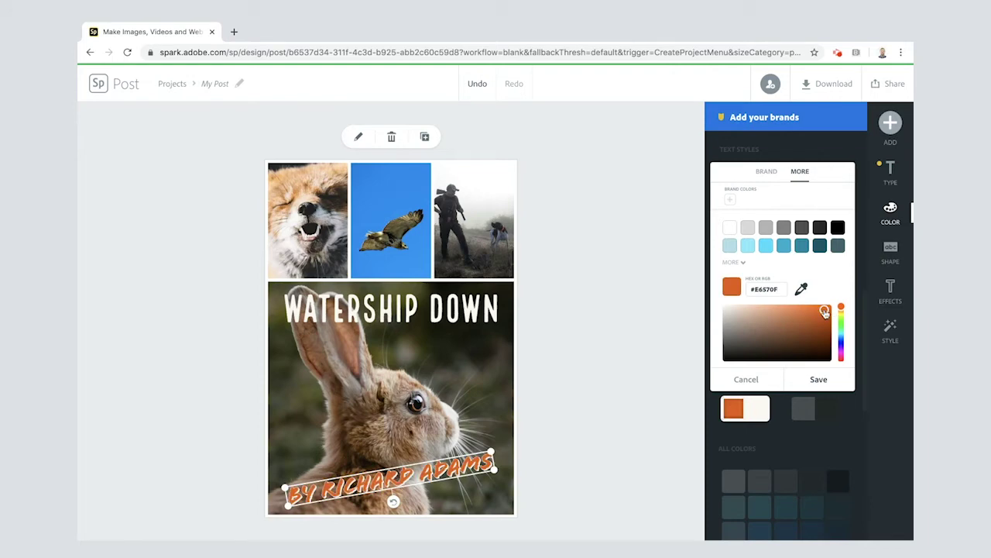
pyautogui.moveTo(826, 313); pyautogui.dragTo(806, 309)
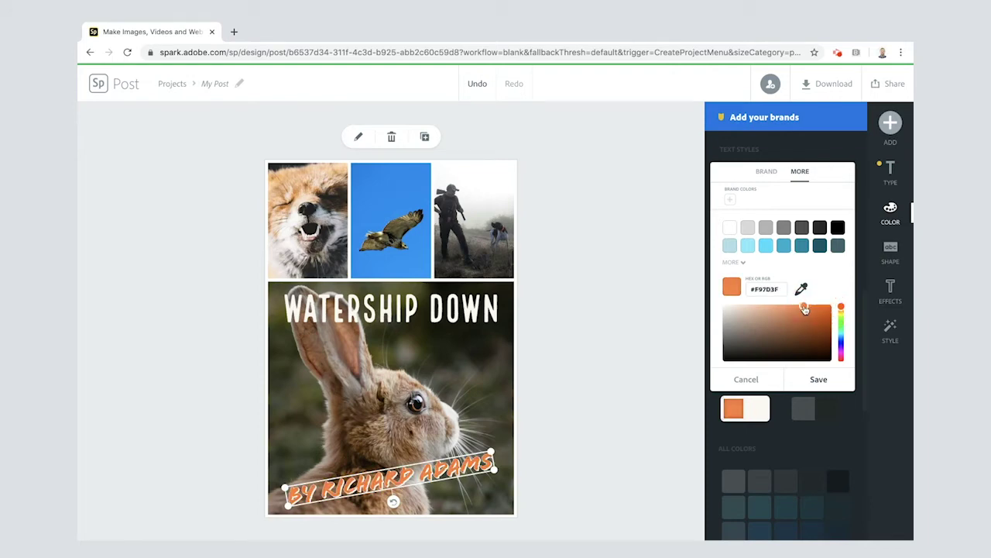
pyautogui.click(818, 379)
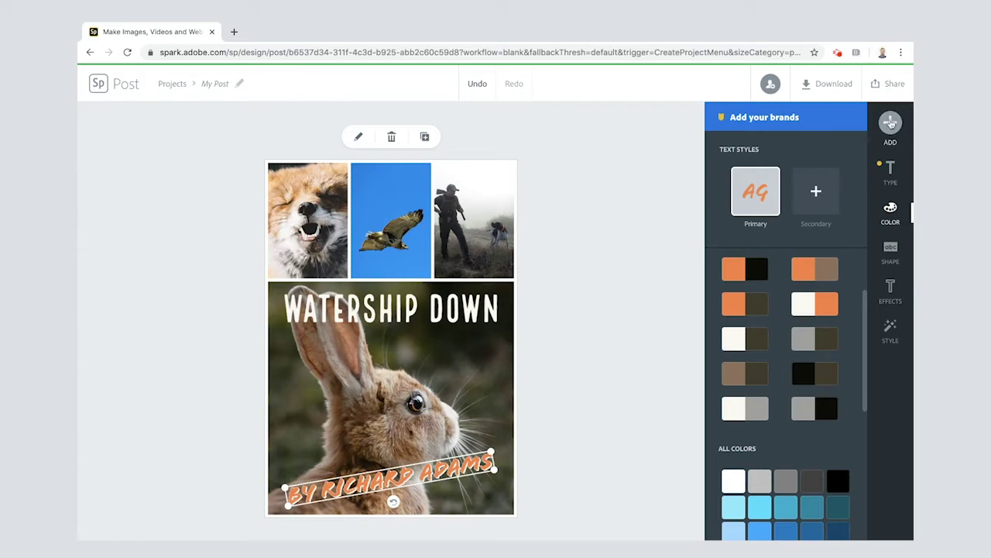
# Add the quote 'An incredible read, both exciting and powerful!' with '-DigiDom' on a second line
pyautogui.click(890, 122)
pyautogui.click(723, 129)
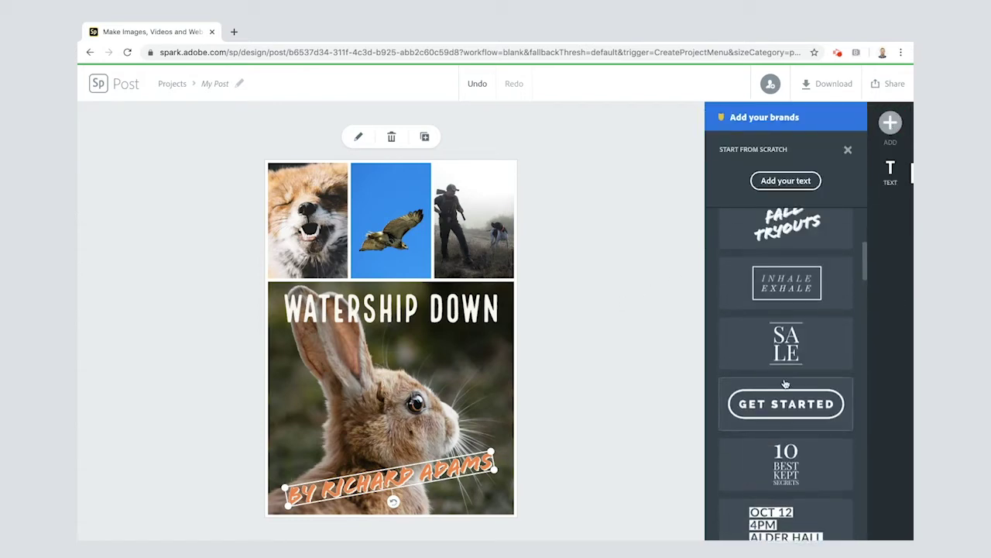
pyautogui.click(785, 180)
pyautogui.write('An incredible read, both exciting and powerful!')
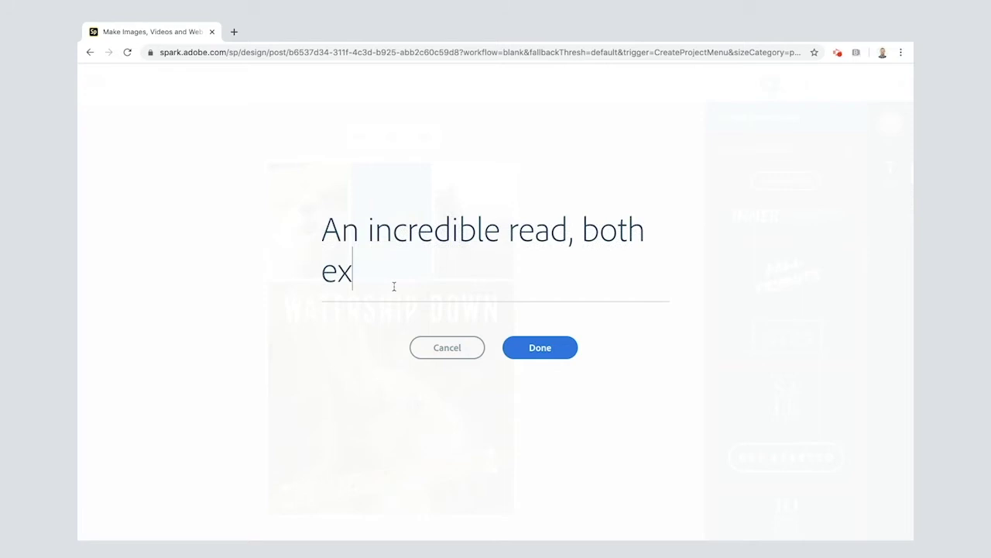
pyautogui.press('Return')
pyautogui.press('Return')
pyautogui.write('-DigiDom')
pyautogui.click(689, 303)
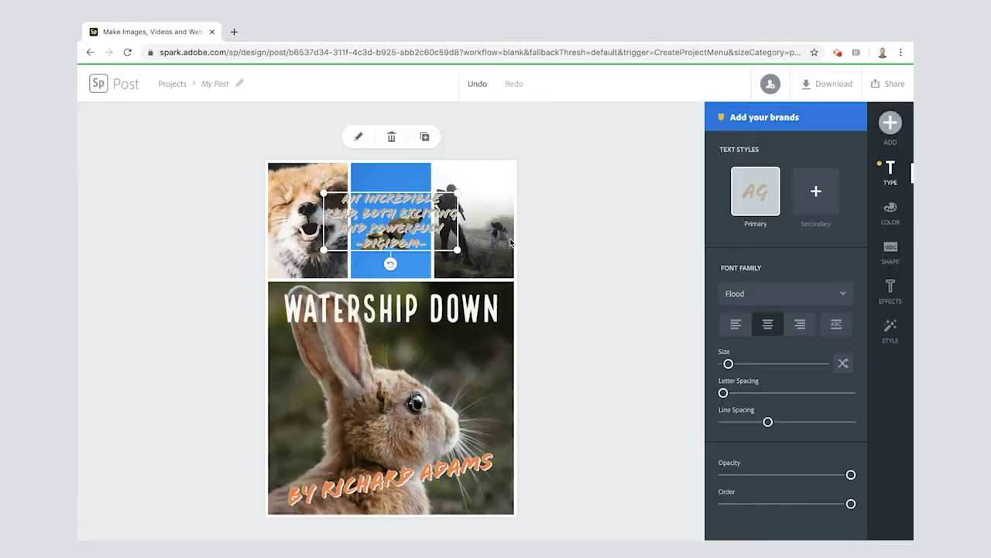
# Frame the quote with the laurel backing shape and apply the orange-and-white colour palette
pyautogui.click(891, 291)
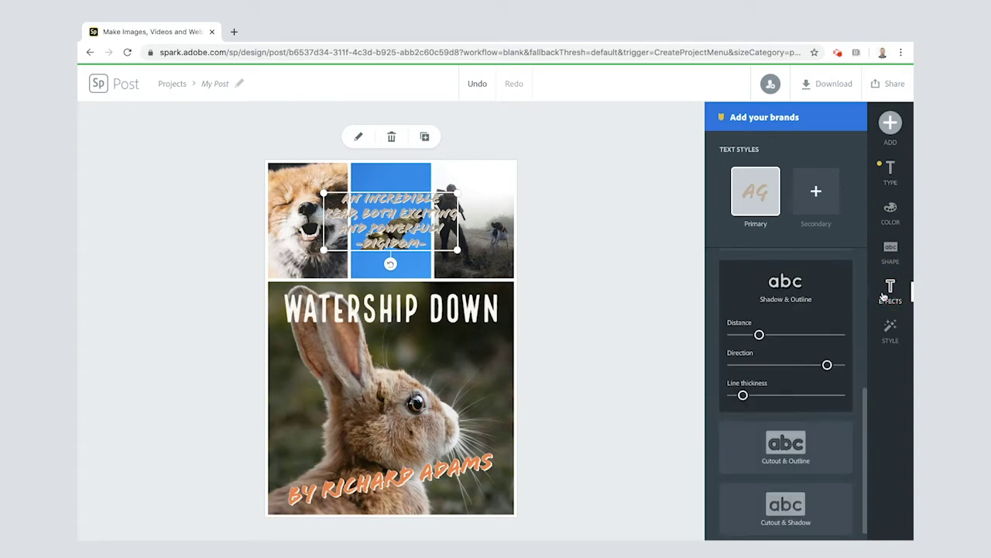
pyautogui.click(890, 252)
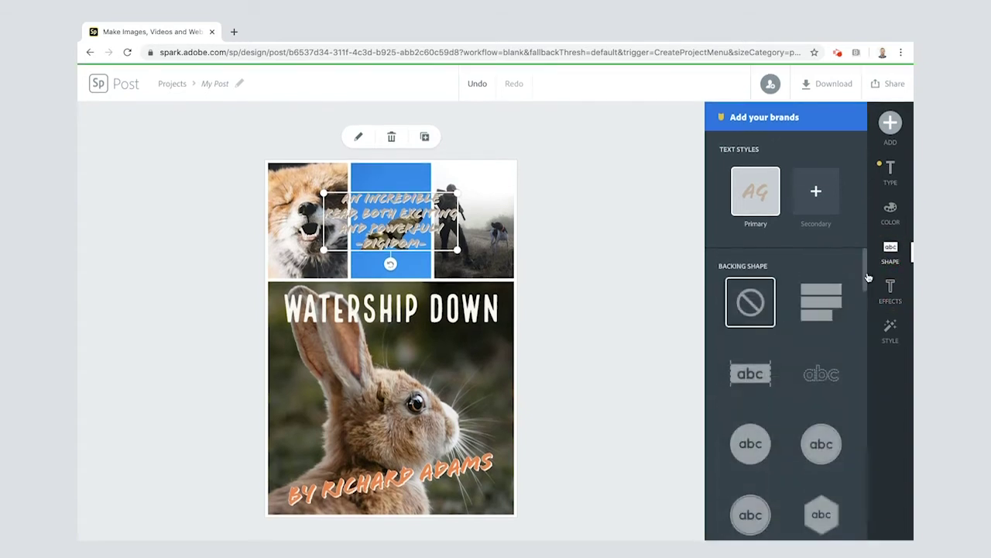
pyautogui.scroll(-5, 747, 425)
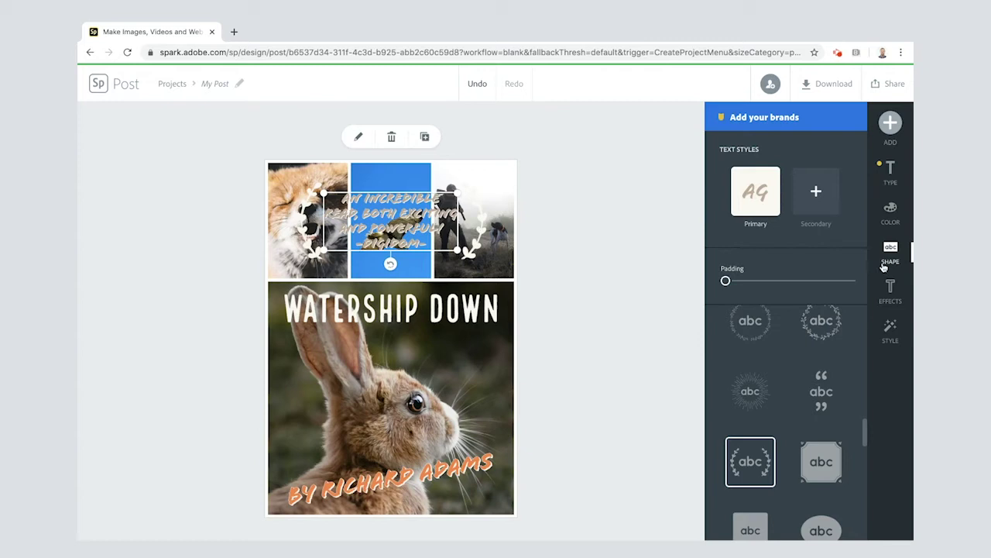
pyautogui.click(891, 211)
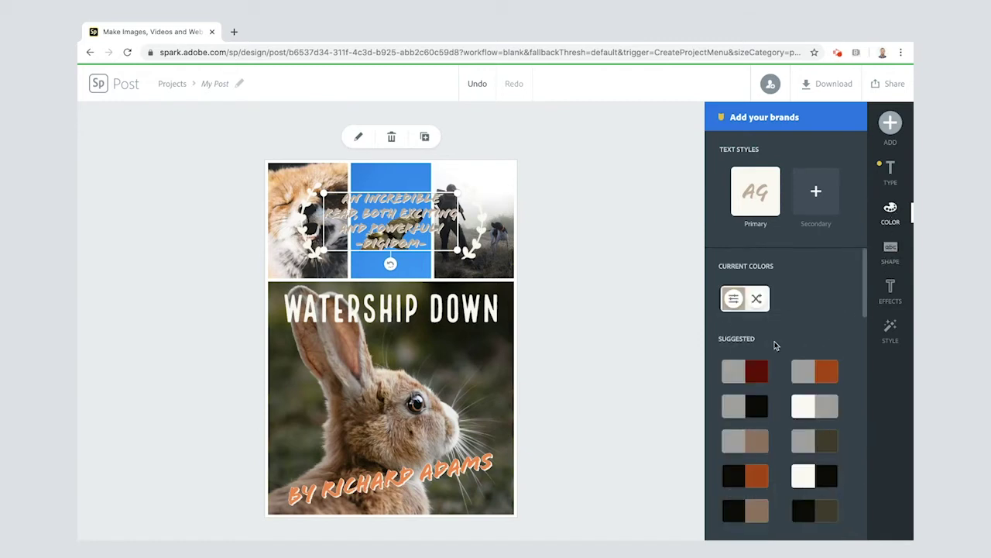
pyautogui.scroll(-10, 776, 345)
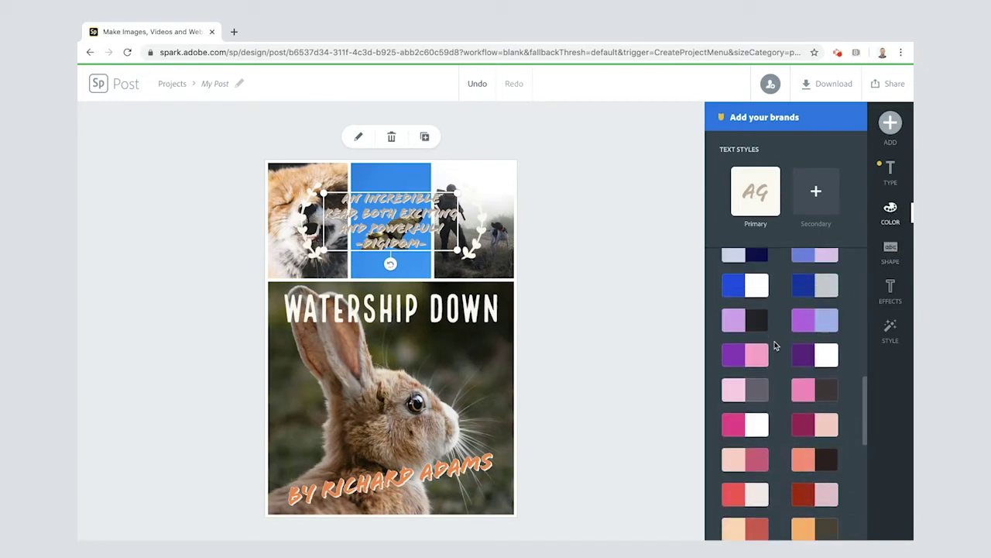
pyautogui.scroll(10, 775, 346)
pyautogui.scroll(-13, 774, 343)
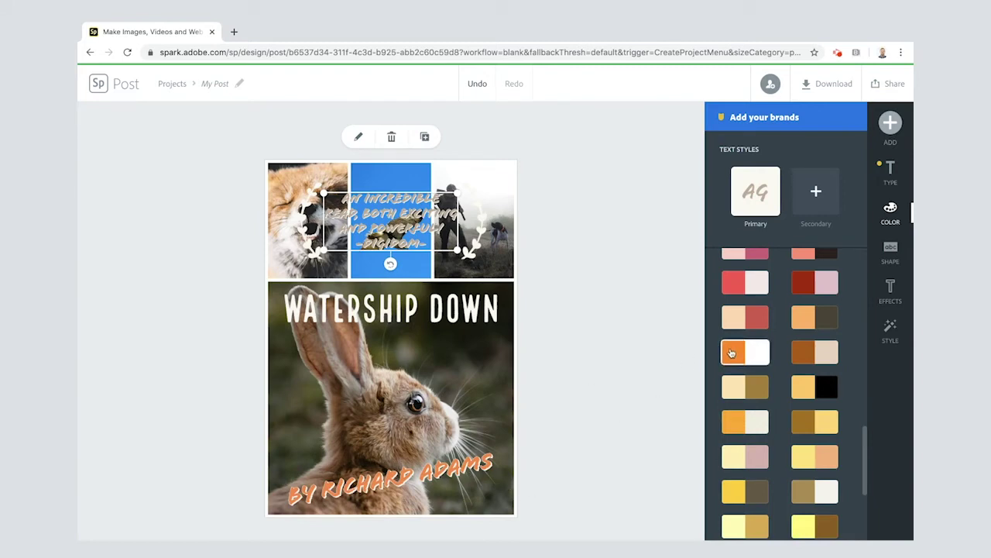
pyautogui.click(757, 354)
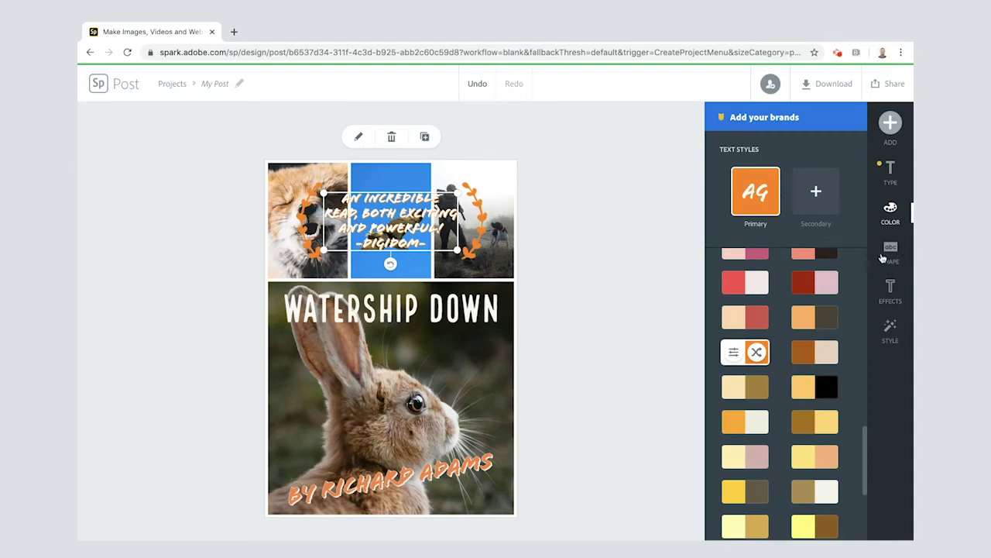
# Increase the quote's Shadow & Outline shadow distance and make its outline slightly thicker
pyautogui.click(890, 288)
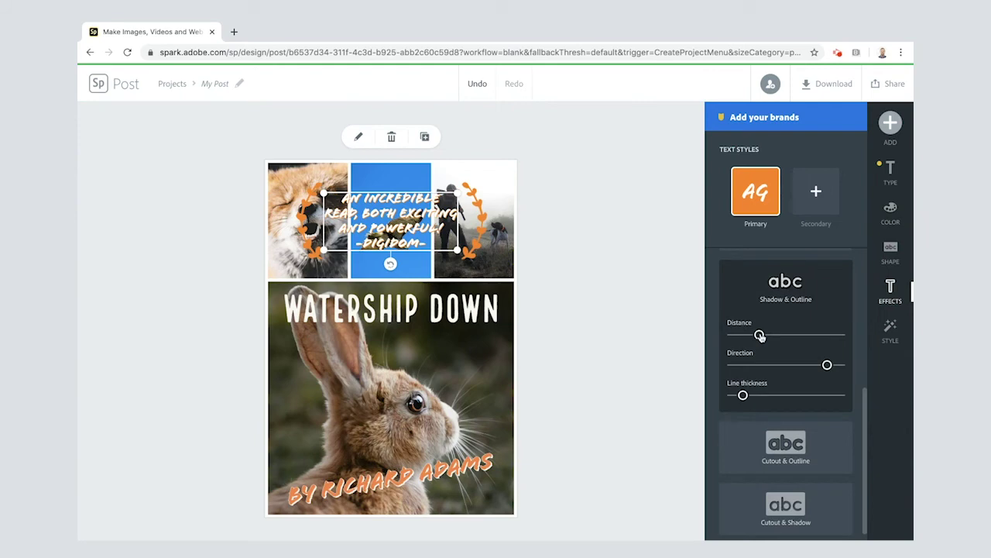
pyautogui.moveTo(760, 334); pyautogui.dragTo(789, 336)
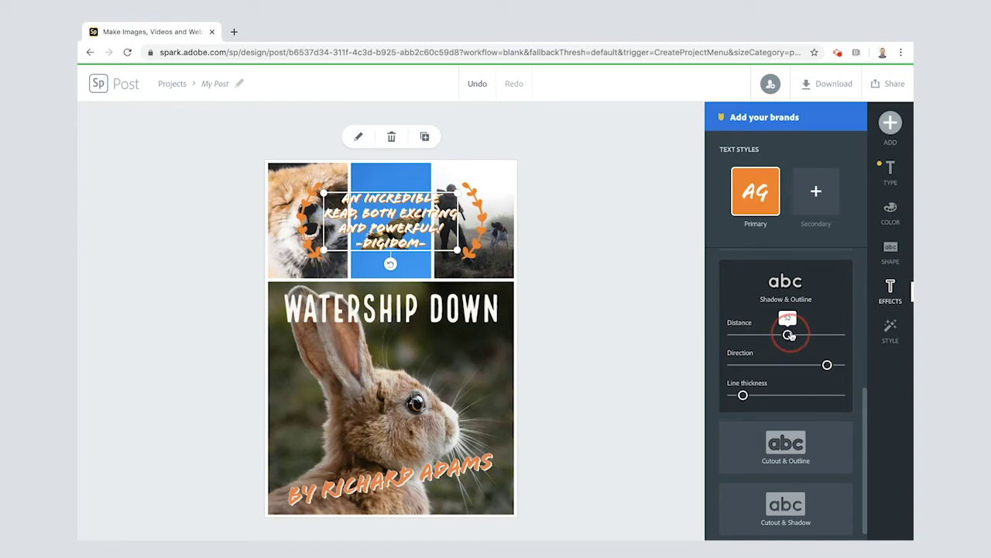
pyautogui.moveTo(790, 335); pyautogui.dragTo(796, 334)
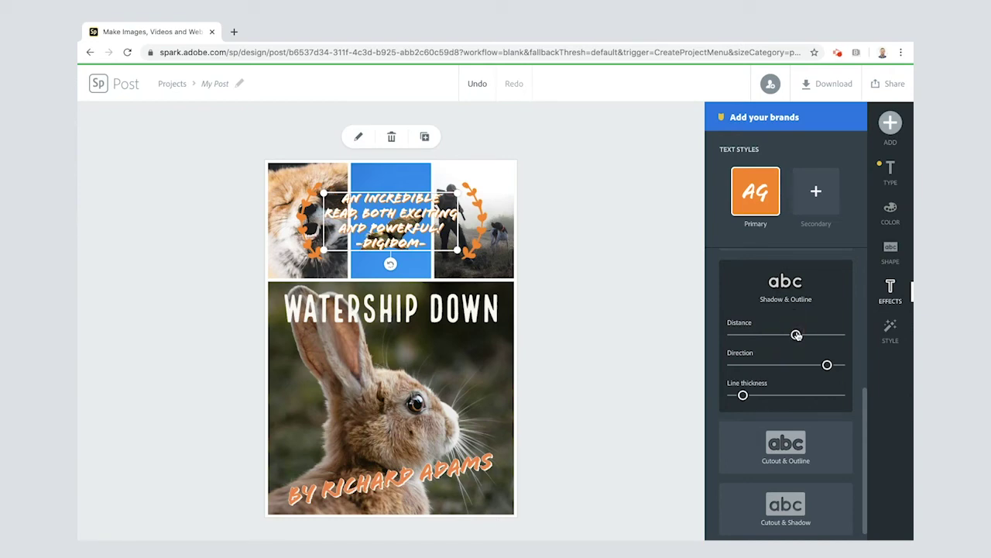
pyautogui.moveTo(743, 396); pyautogui.dragTo(757, 395)
pyautogui.click(637, 237)
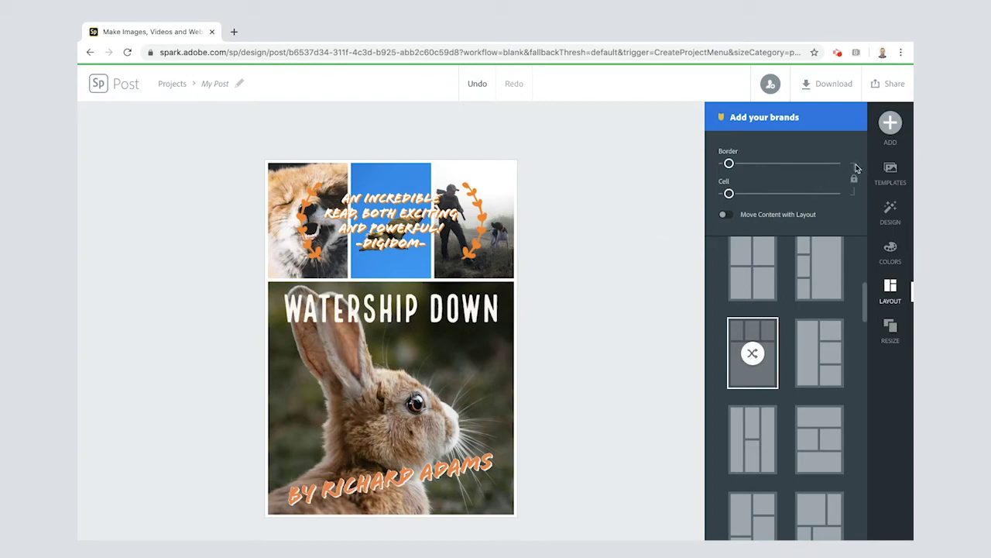
# Add the Good Morning circle text template and move it to the rabbit photo's lower left
pyautogui.click(891, 122)
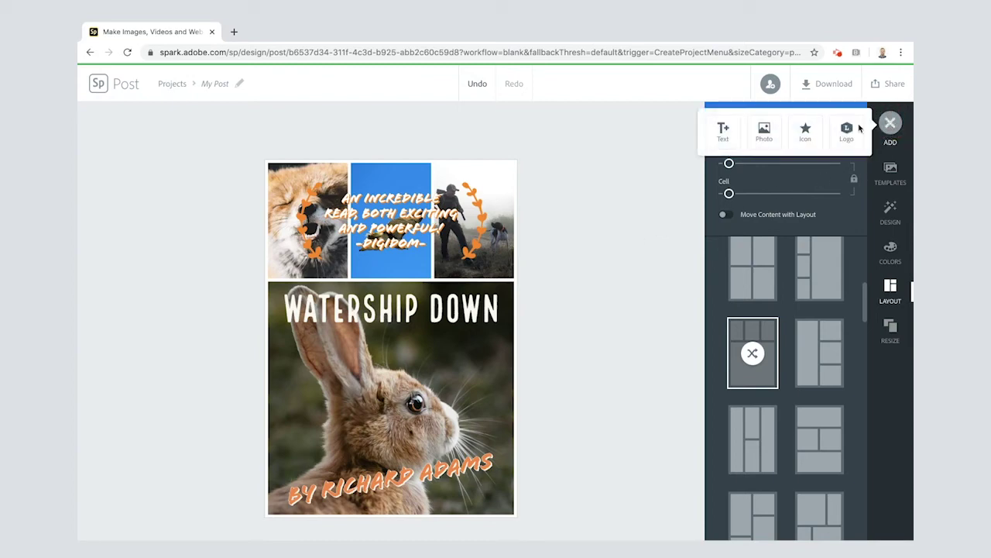
pyautogui.click(723, 135)
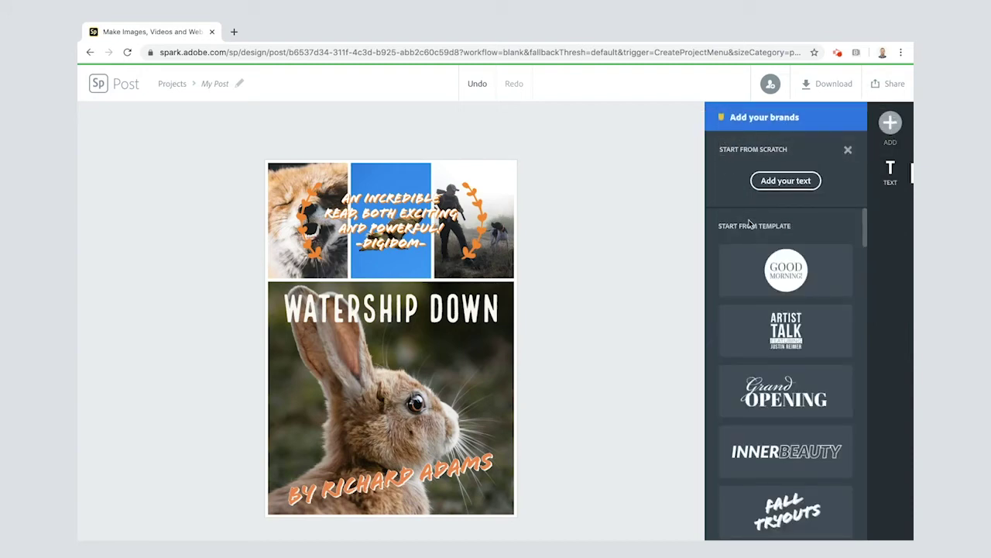
pyautogui.click(784, 271)
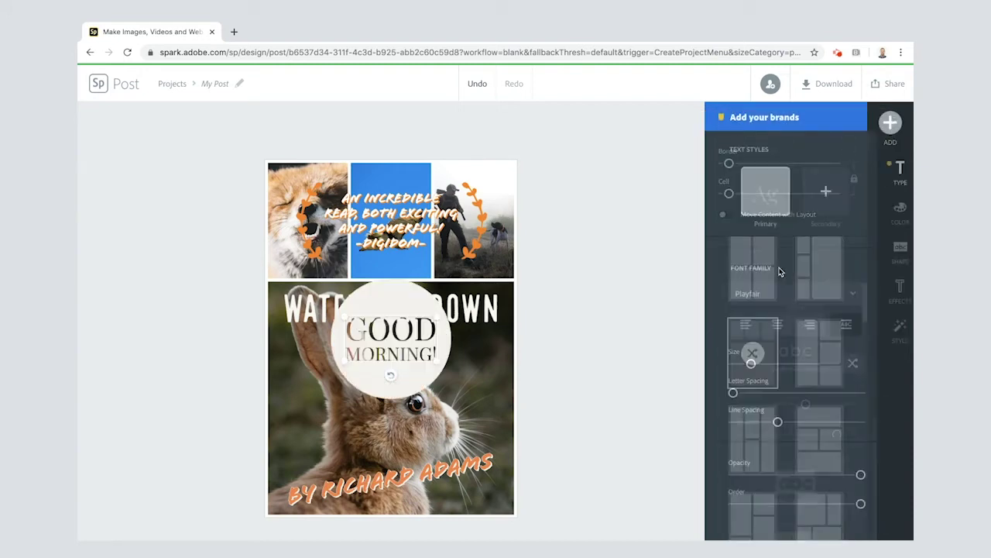
pyautogui.click(390, 299)
pyautogui.moveTo(389, 299); pyautogui.dragTo(344, 362)
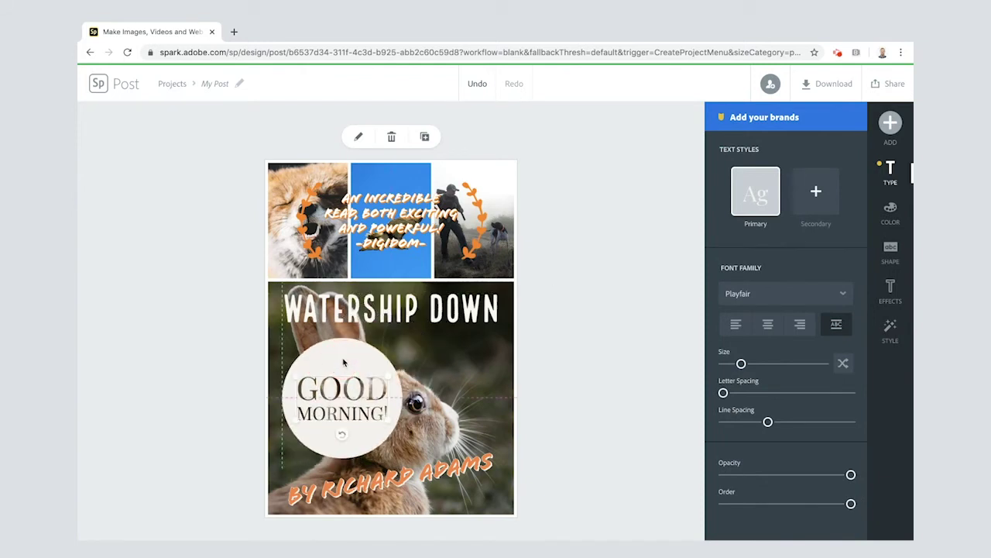
# Replace the circle's Good Morning! text with 'Number 1 Best Seller'
pyautogui.doubleClick(338, 388)
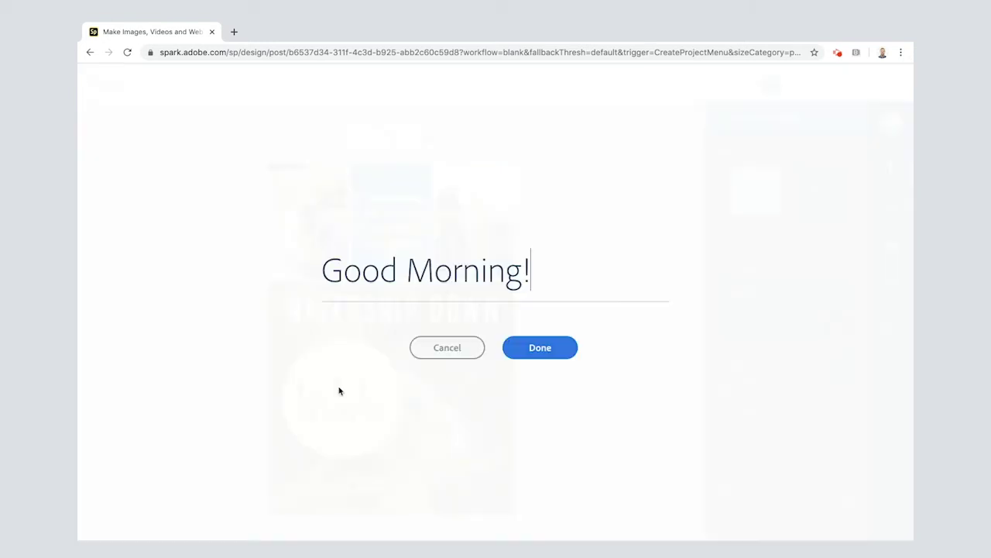
pyautogui.tripleClick(430, 267)
pyautogui.write('Number 1 B')
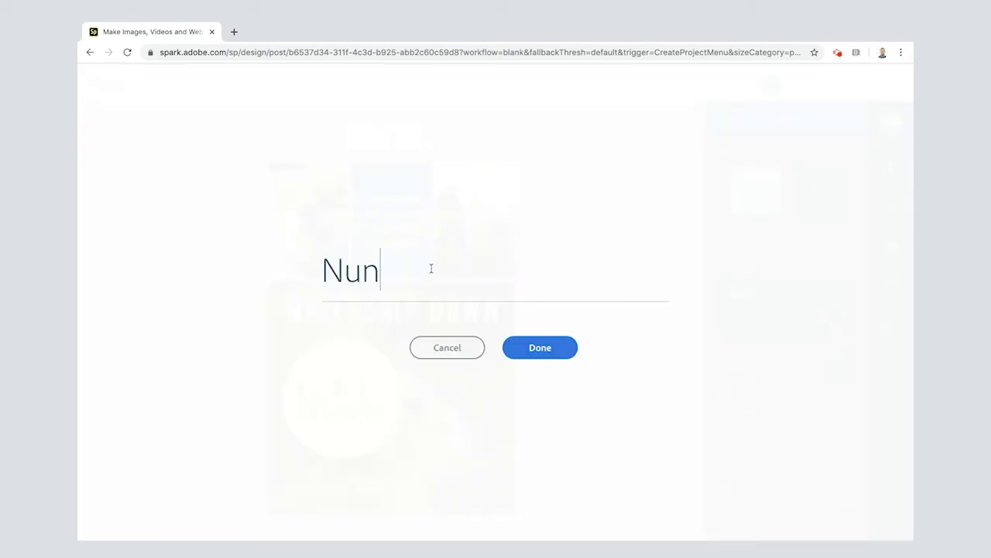
pyautogui.write('est Seller')
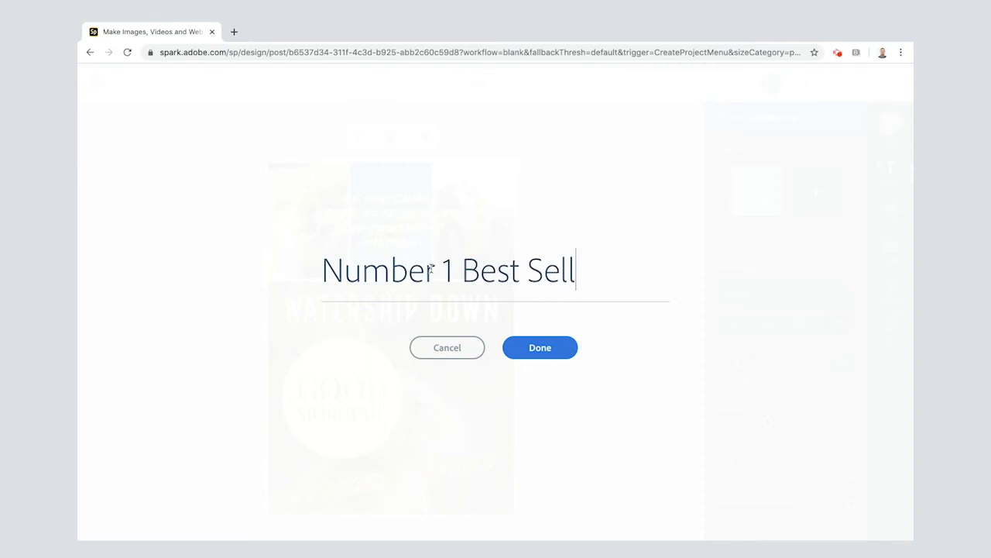
pyautogui.click(349, 369)
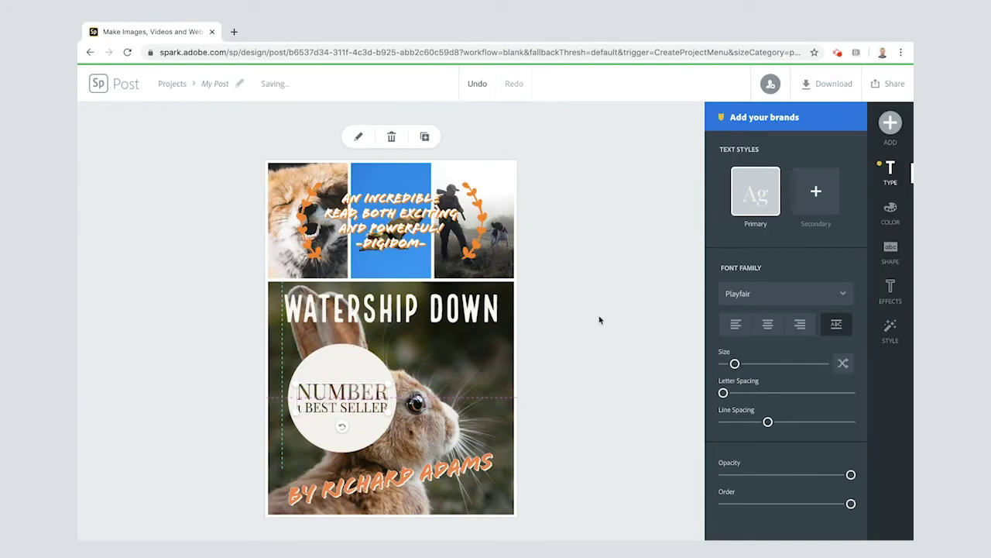
# Colour the sticker orange, then shrink, tilt and nudge it further to the lower left
pyautogui.click(891, 211)
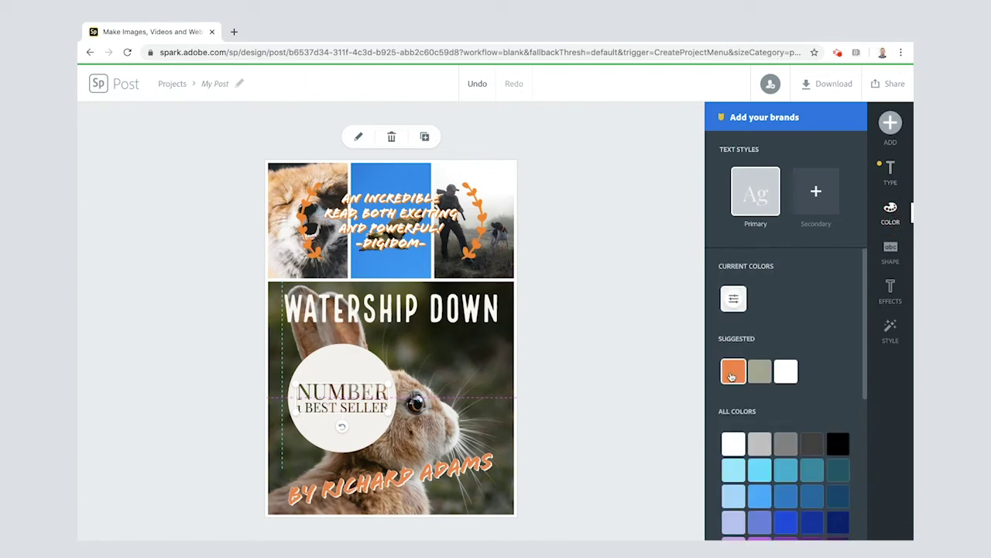
pyautogui.click(734, 372)
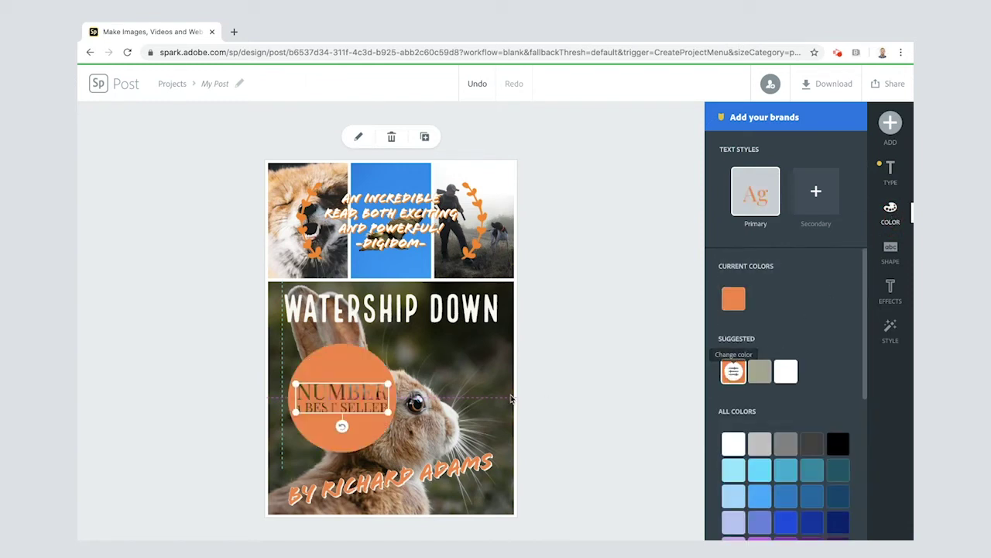
pyautogui.moveTo(385, 416); pyautogui.dragTo(330, 412)
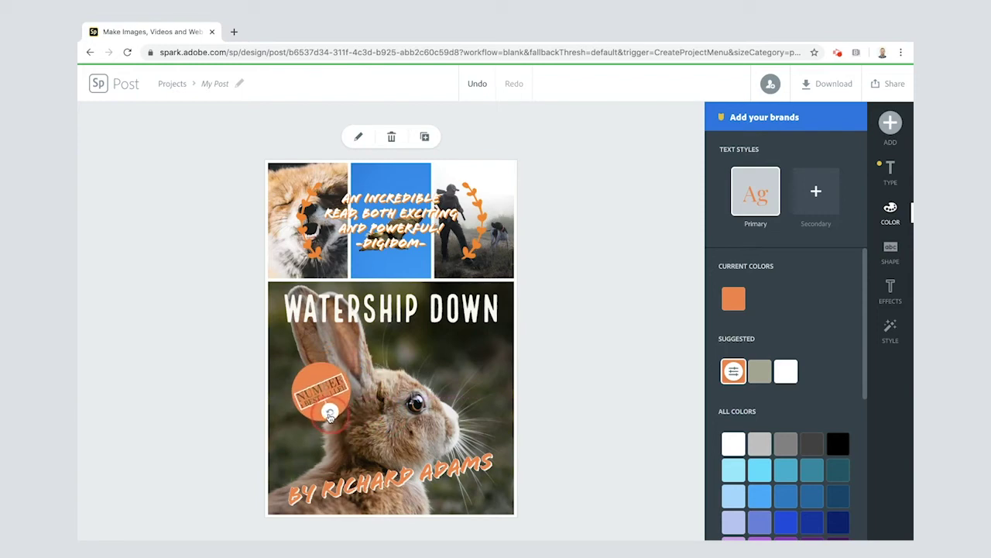
pyautogui.moveTo(318, 378); pyautogui.dragTo(308, 392)
pyautogui.click(603, 351)
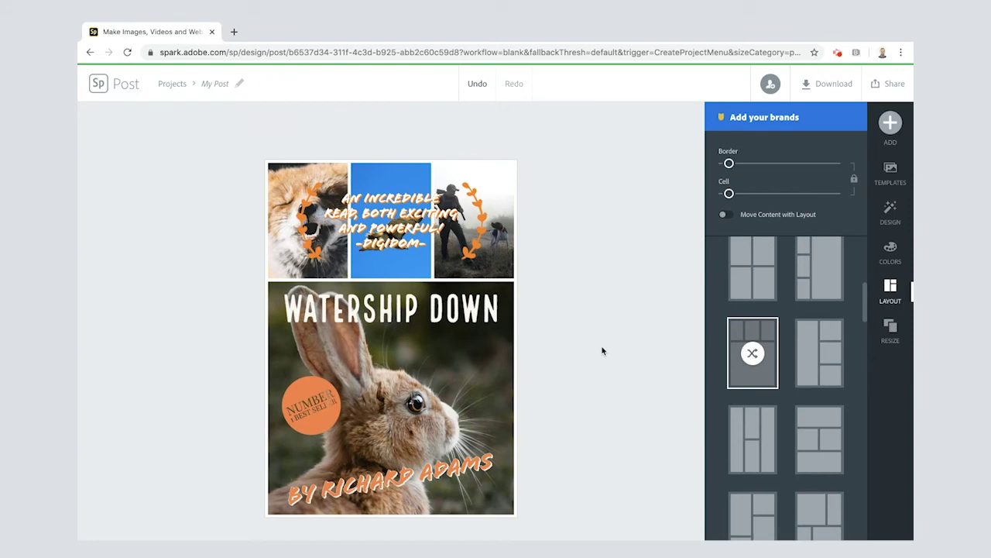
# Restyle the WATERSHIP DOWN title in orange Bebas Neue capitals and show the download format choices
pyautogui.click(416, 315)
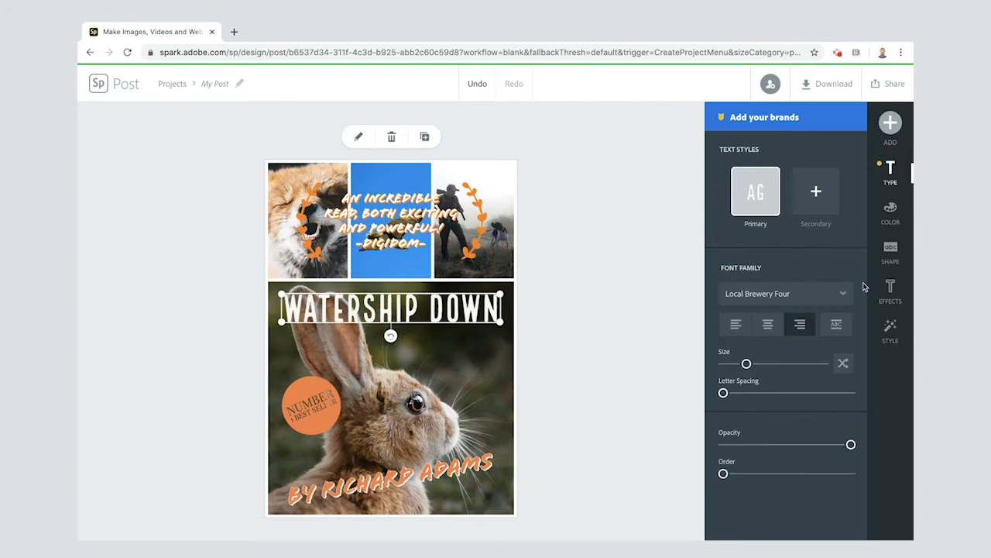
pyautogui.click(891, 327)
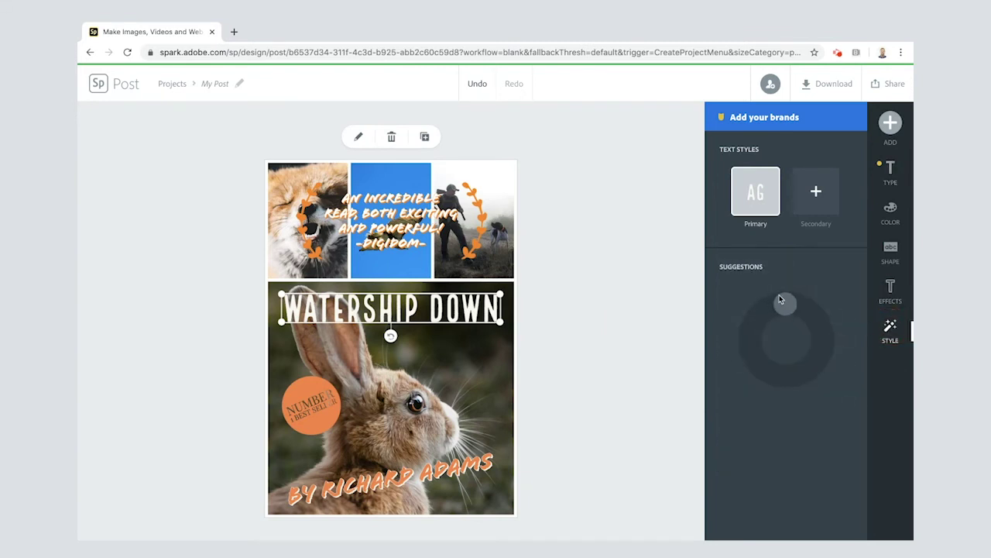
pyautogui.moveTo(780, 300)
pyautogui.mouseDown()
pyautogui.moveTo(752, 329)
pyautogui.moveTo(793, 367)
pyautogui.moveTo(807, 365)
pyautogui.moveTo(819, 347)
pyautogui.moveTo(761, 311)
pyautogui.mouseUp()
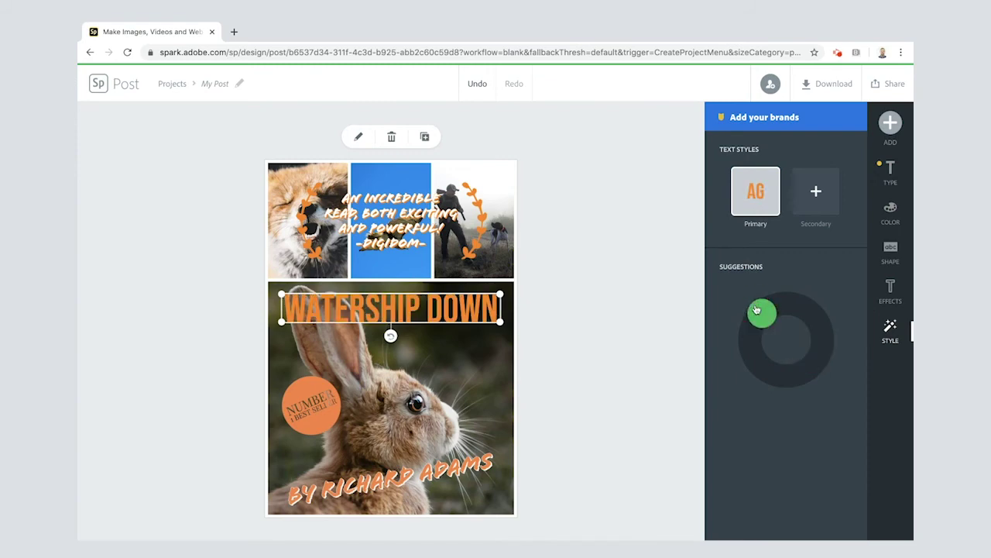
pyautogui.click(607, 345)
pyautogui.click(455, 314)
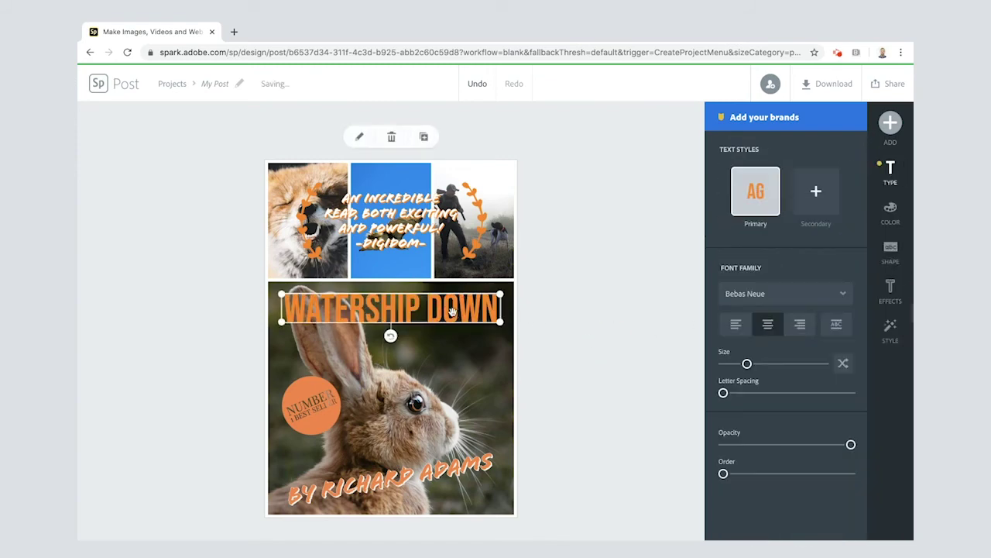
pyautogui.click(663, 141)
pyautogui.click(825, 86)
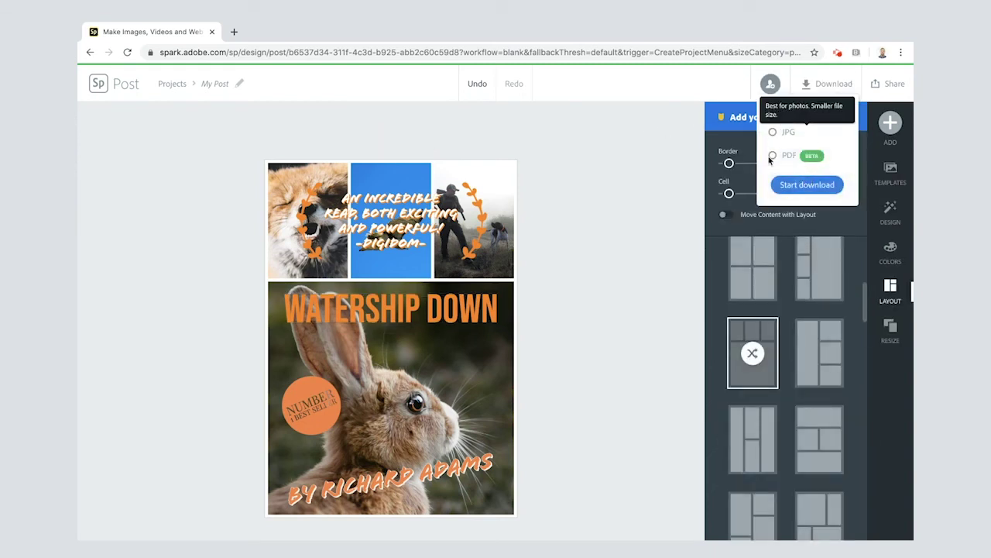
# Publish the post as a shareable link and copy the link
pyautogui.click(828, 85)
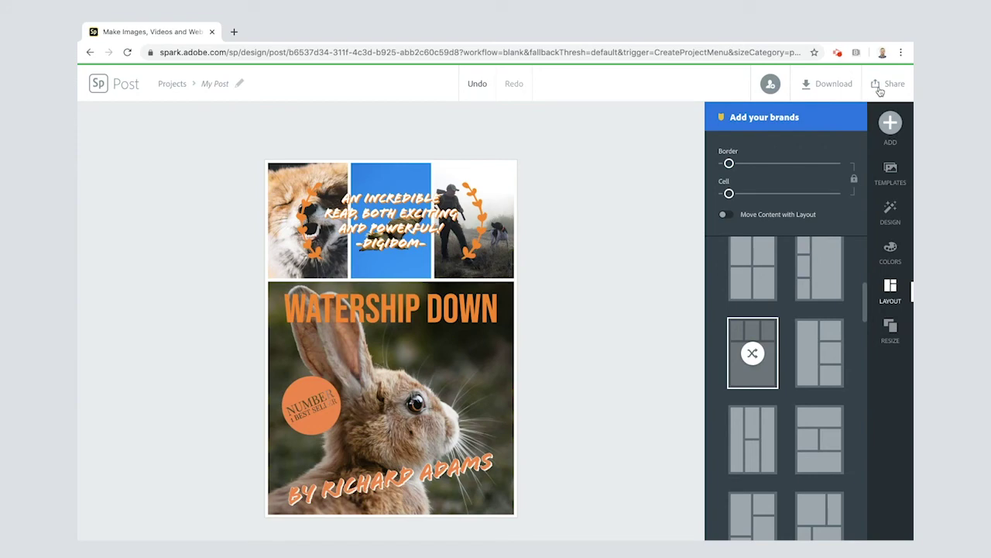
pyautogui.click(879, 91)
pyautogui.click(826, 114)
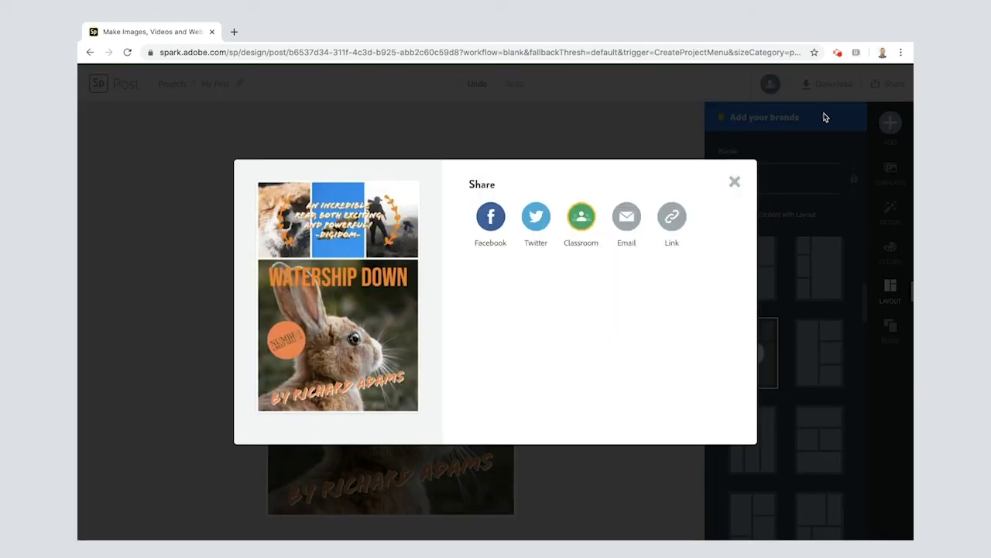
pyautogui.click(672, 217)
pyautogui.click(709, 279)
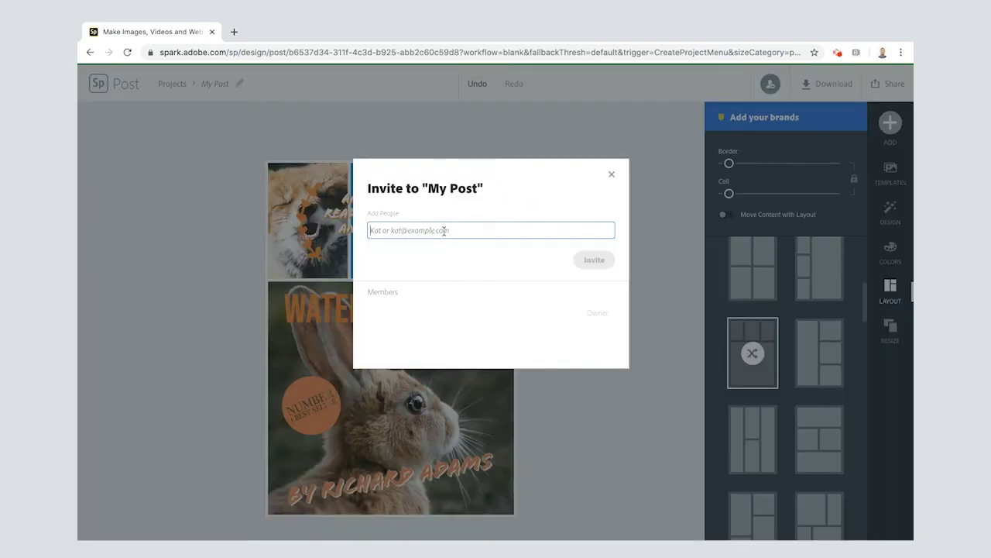
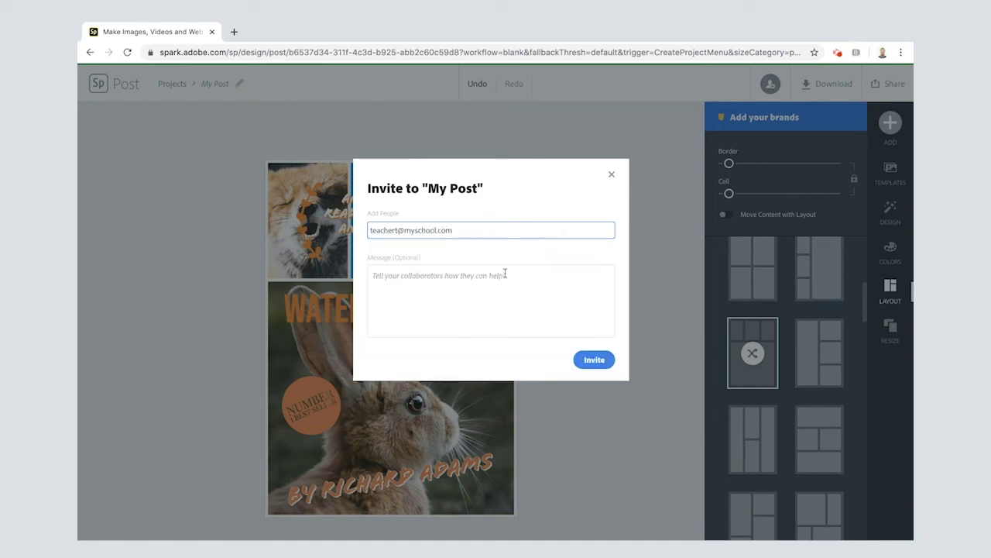
# Enter an invitee's e-mail address, fix a stray letter, and close the invite without sending
pyautogui.press('Left')
pyautogui.press('Left')
pyautogui.press('Left')
pyautogui.press('Left')
pyautogui.press('Left')
pyautogui.press('Left')
pyautogui.press('Left')
pyautogui.press('Left')
pyautogui.press('Left')
pyautogui.press('Left')
pyautogui.press('Left')
pyautogui.press('Left')
pyautogui.press('Left')
pyautogui.press('BackSpace')
pyautogui.click(613, 176)
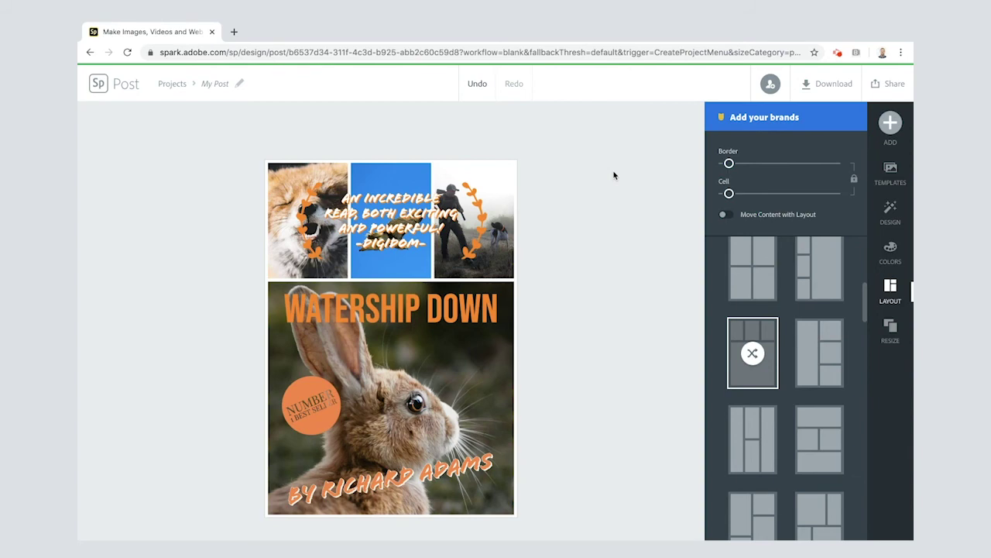